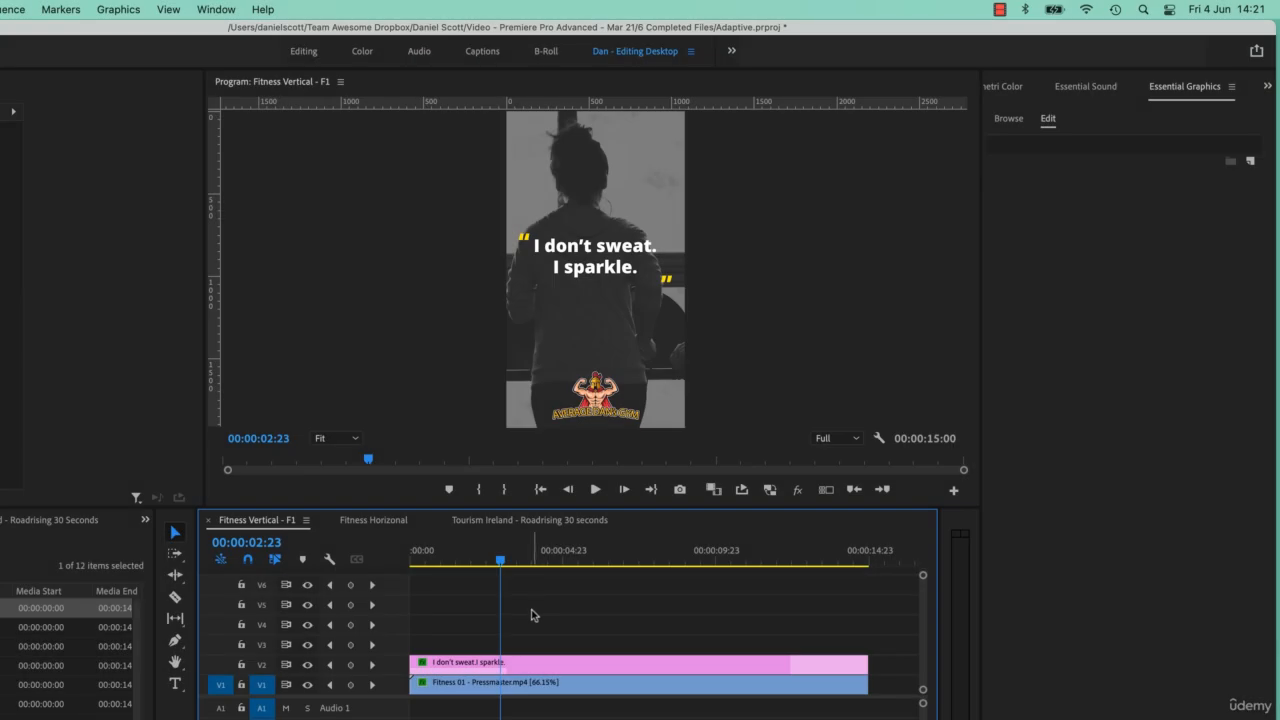
Step: Open the export settings for the Fitness Vertical - F1 sequence and choose the Match Source - High bitrate preset
{"action": "key", "text": "super+m"}
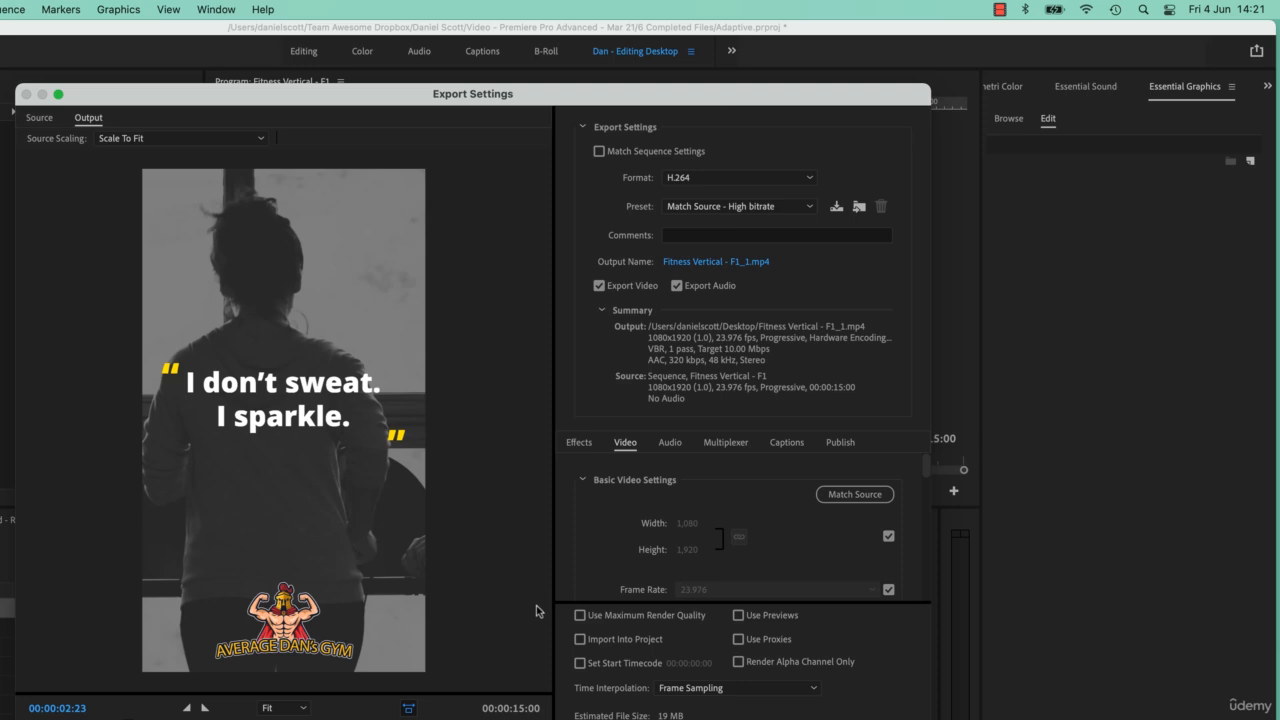
{"action": "left_click", "coordinate": [692, 207]}
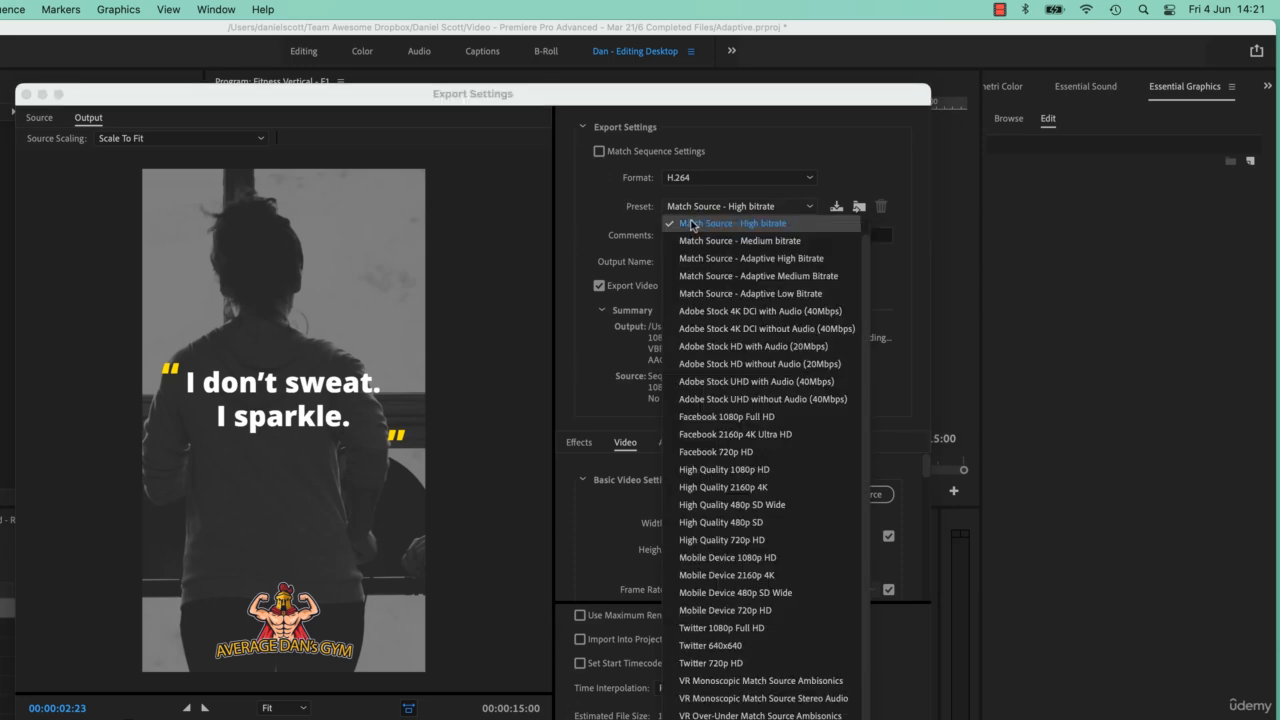
{"action": "left_click", "coordinate": [690, 224]}
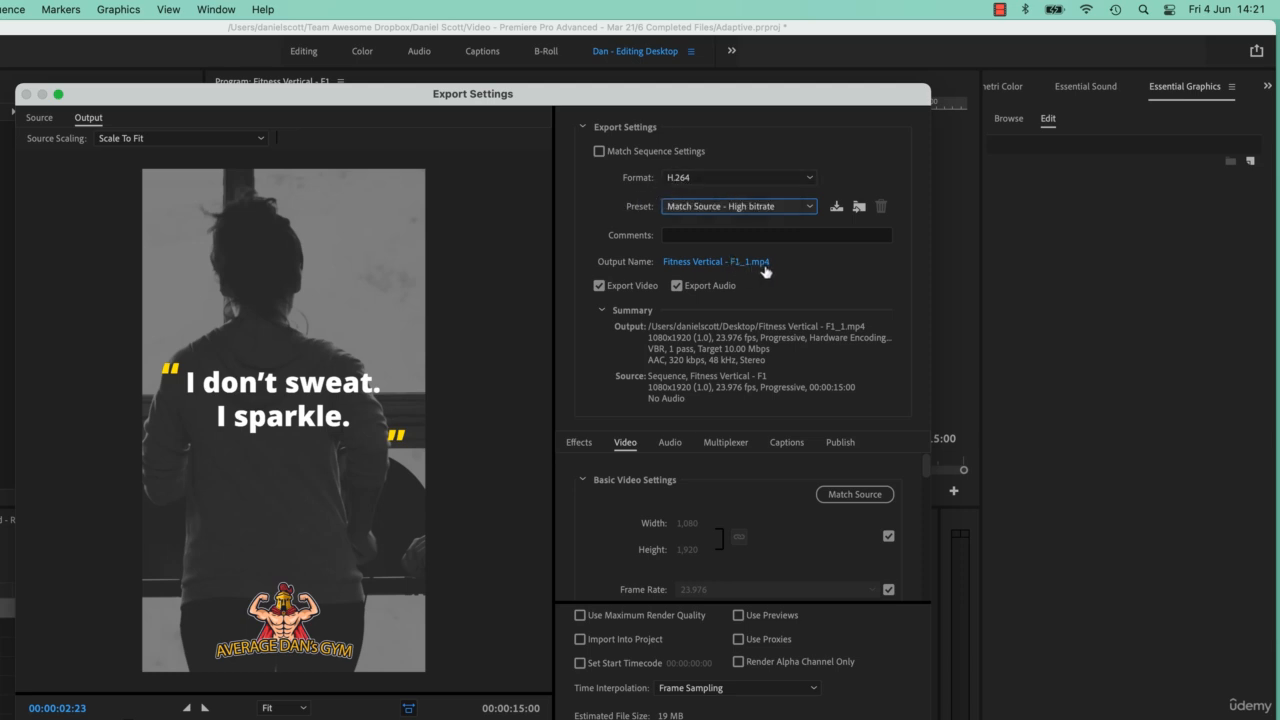
{"action": "left_click", "coordinate": [681, 208]}
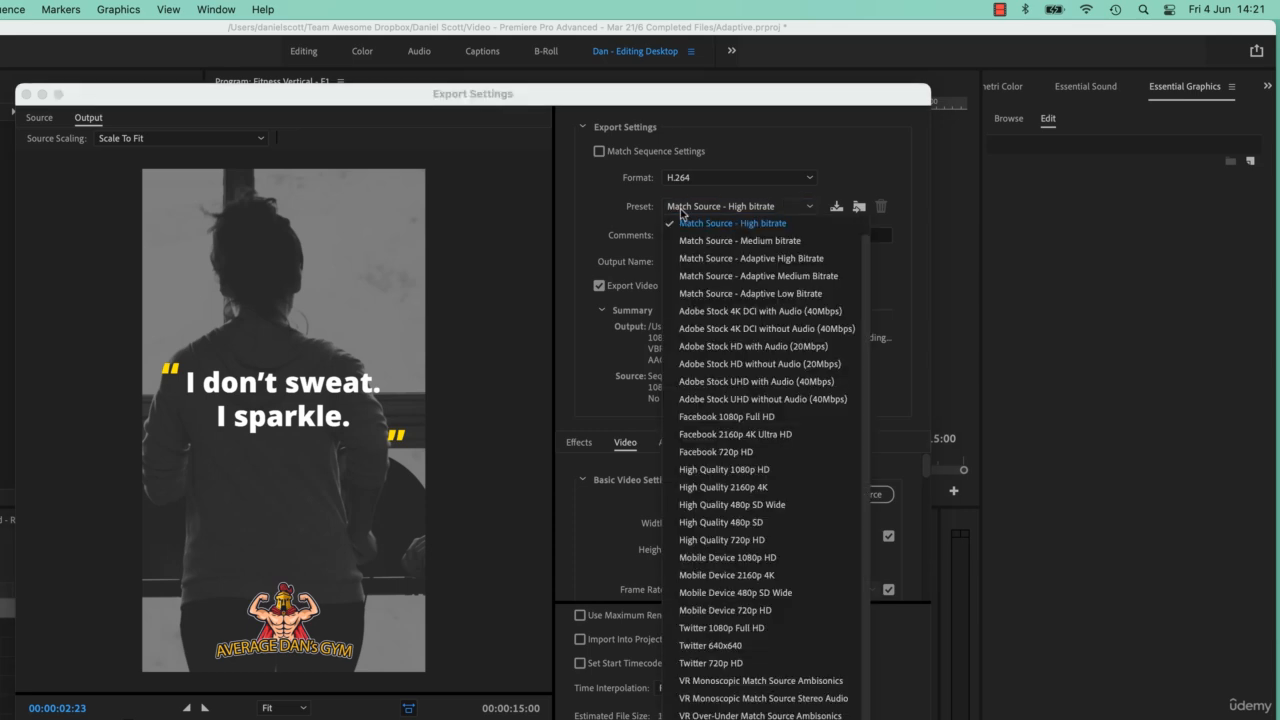
{"action": "left_click", "coordinate": [729, 229]}
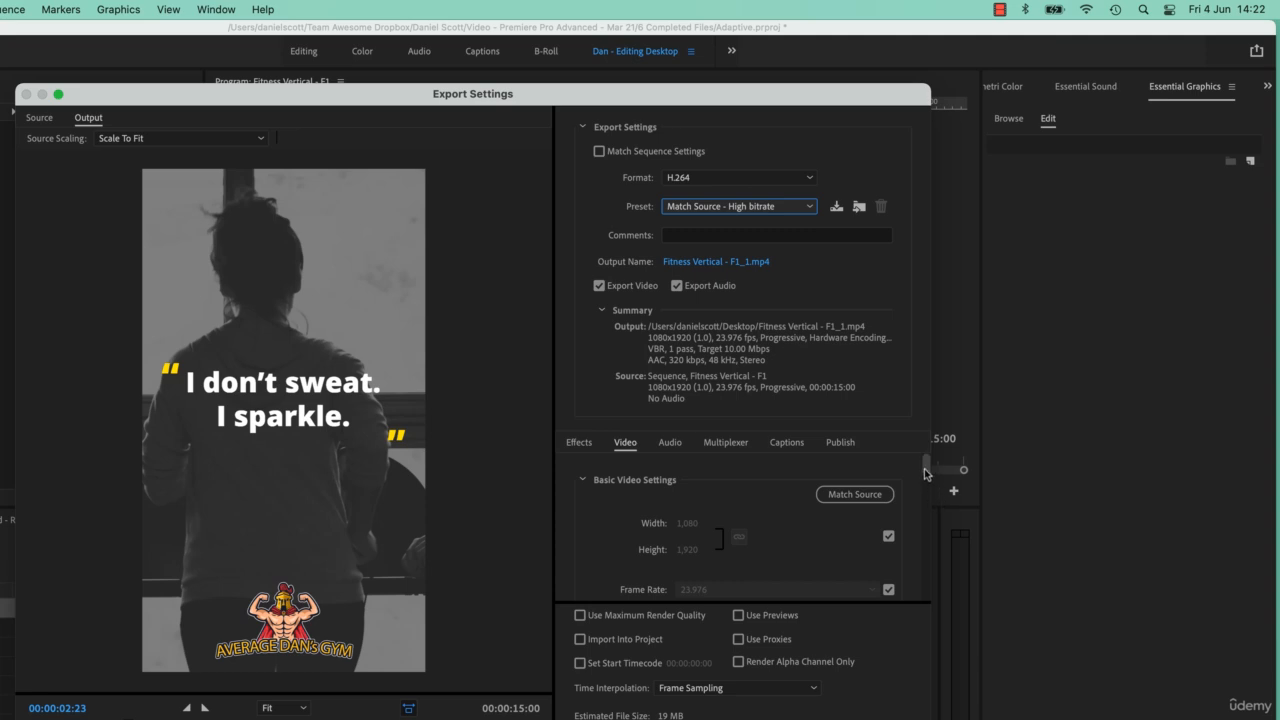
Step: Try a target bitrate of 50 Mbps in the video bitrate settings, and return it to 10 Mbps
{"action": "left_click_drag", "start_coordinate": [926, 468], "coordinate": [938, 571]}
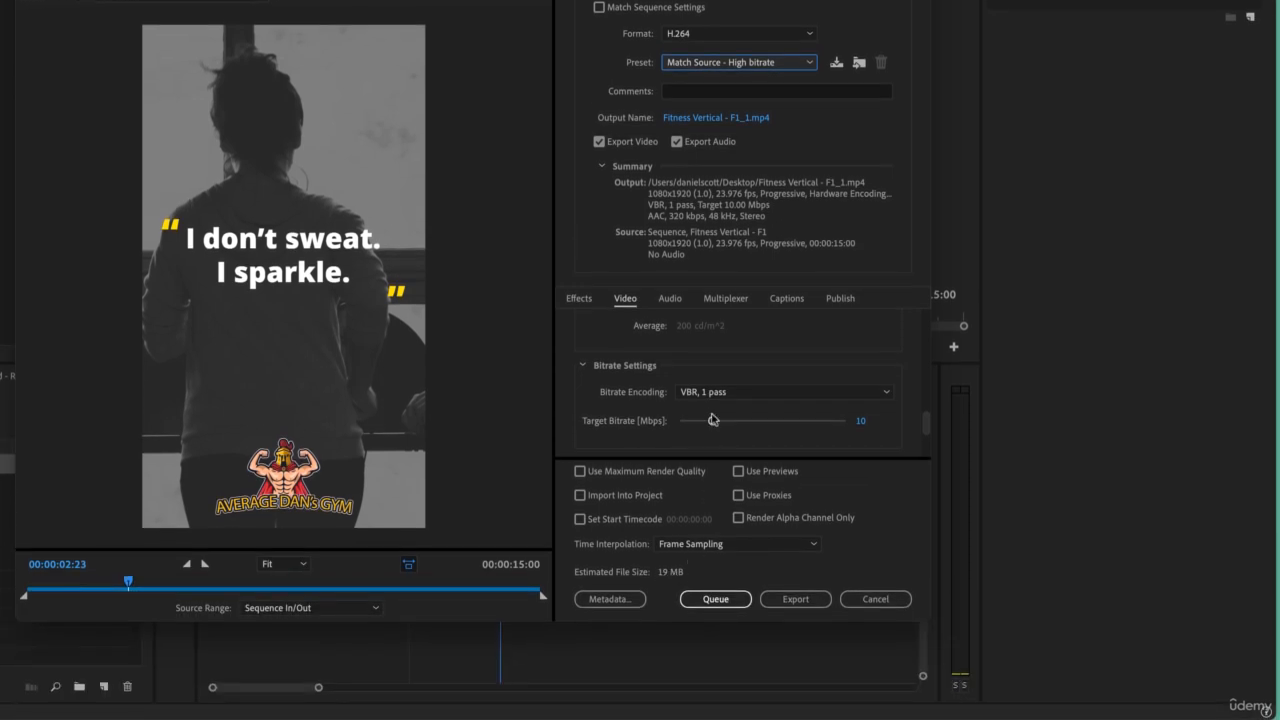
{"action": "left_click_drag", "start_coordinate": [712, 420], "coordinate": [860, 422]}
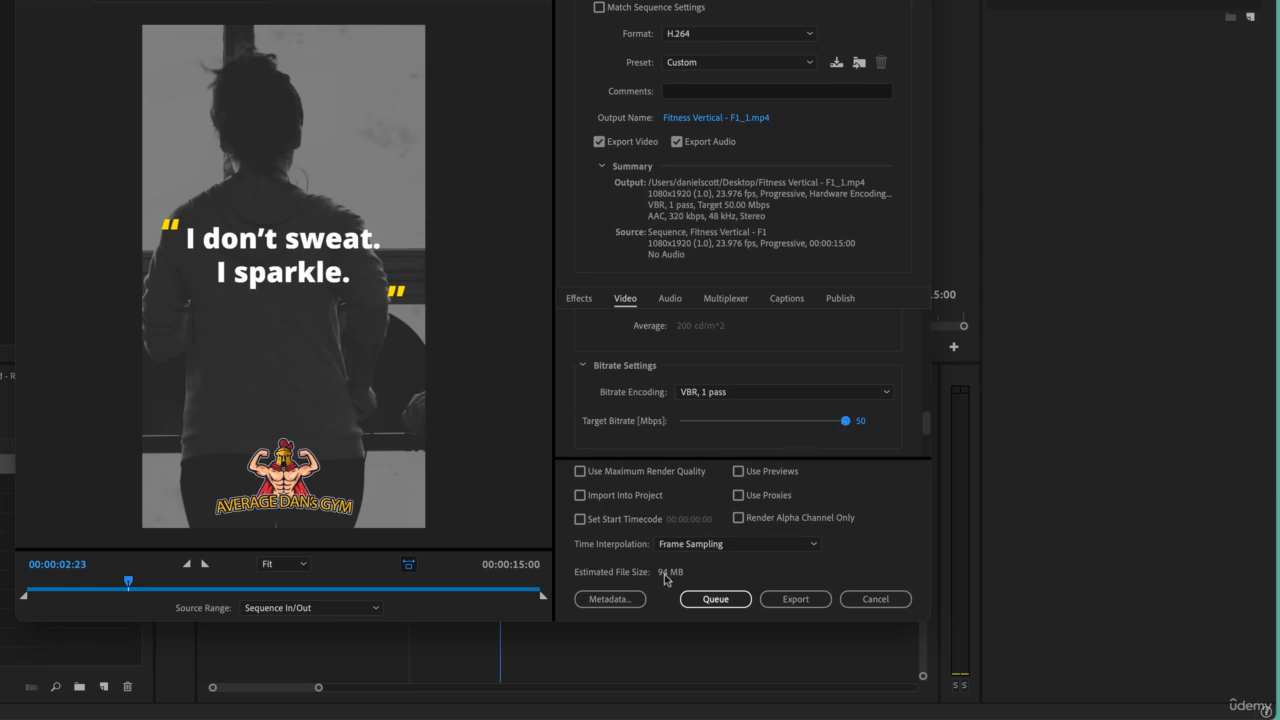
{"action": "left_click", "coordinate": [726, 421]}
{"action": "left_click", "coordinate": [873, 427]}
{"action": "type", "text": "1"}
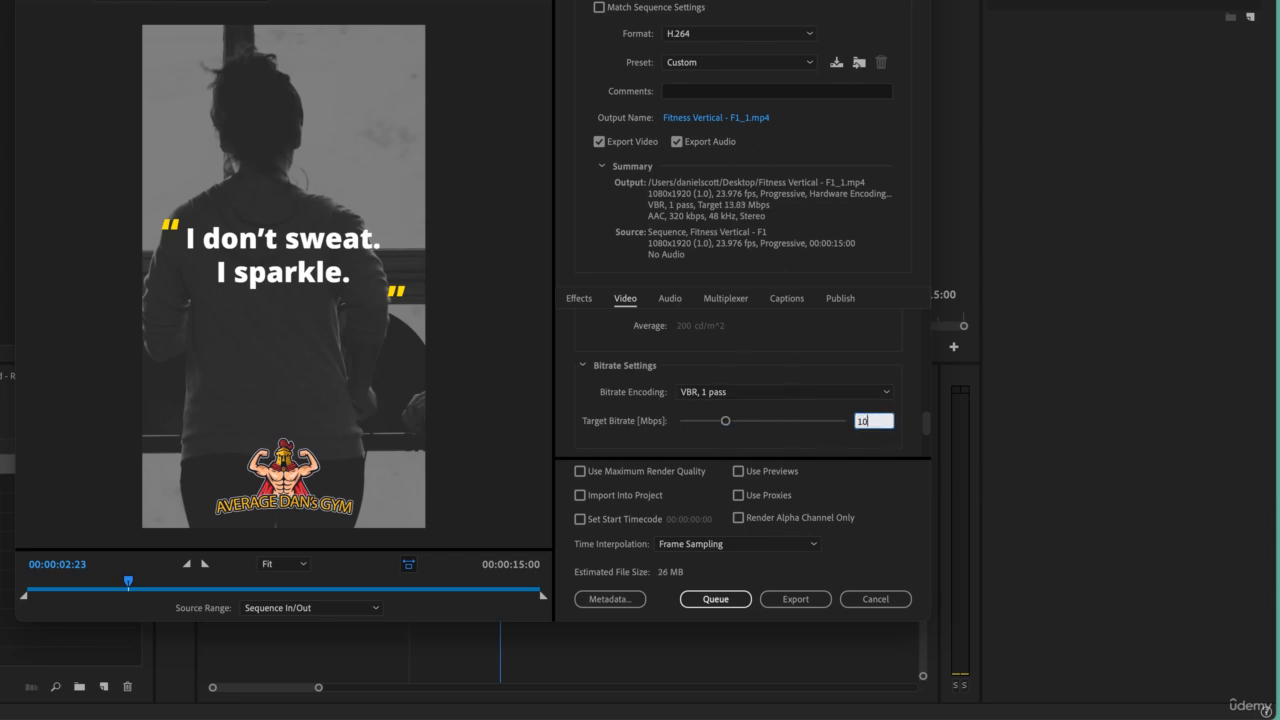
{"action": "type", "text": "0"}
{"action": "key", "text": "Return"}
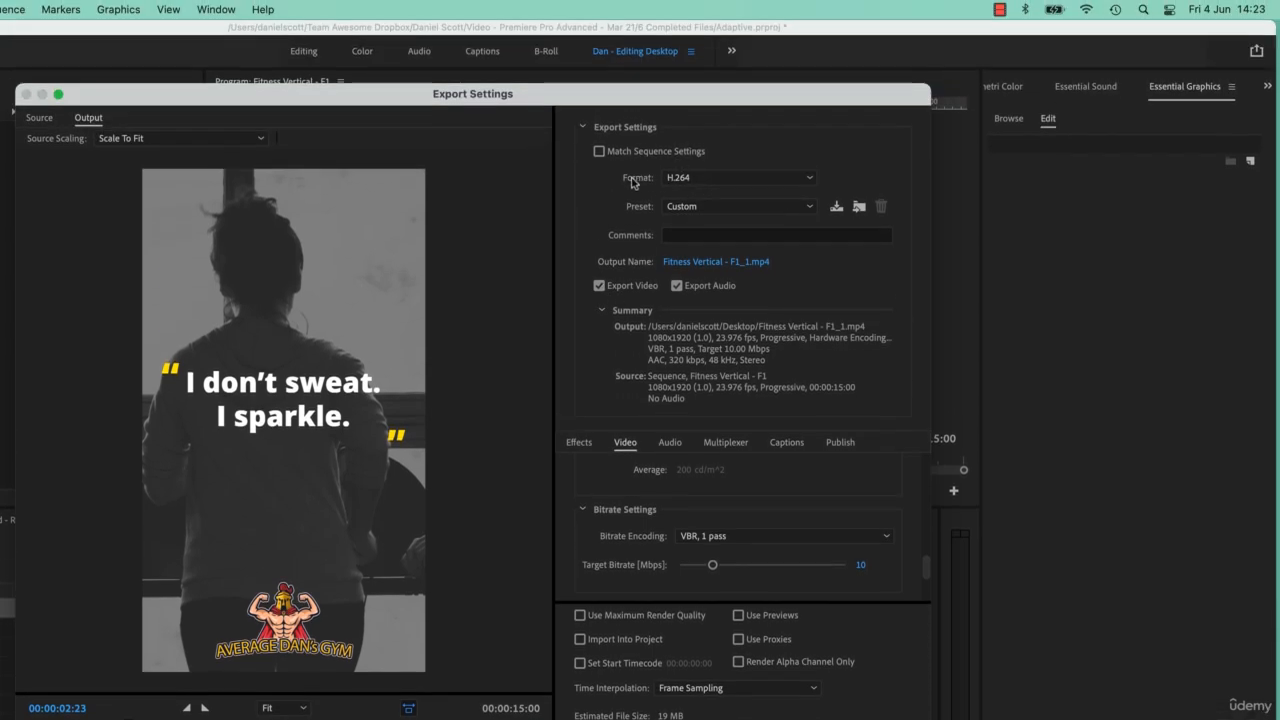
Step: Apply the Match Source - Adaptive High Bitrate preset, check its target bitrate, and close the export settings without exporting
{"action": "left_click", "coordinate": [700, 180]}
{"action": "left_click", "coordinate": [700, 180]}
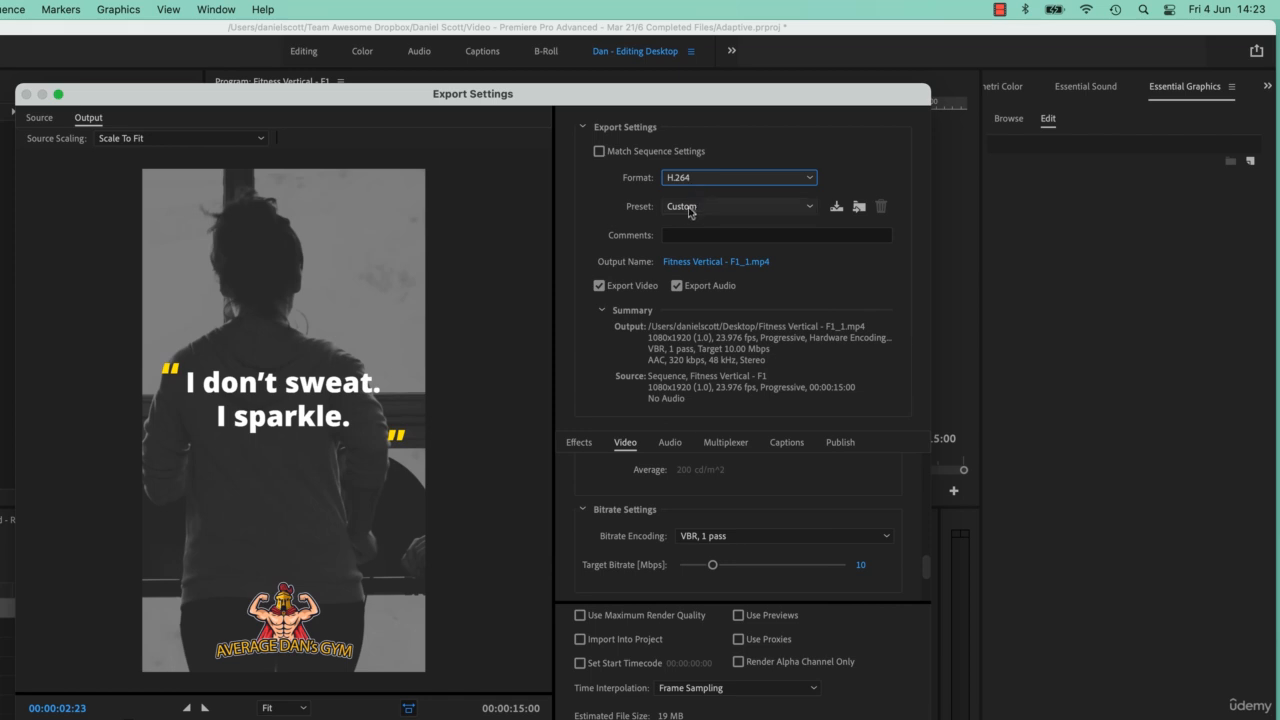
{"action": "left_click", "coordinate": [685, 208]}
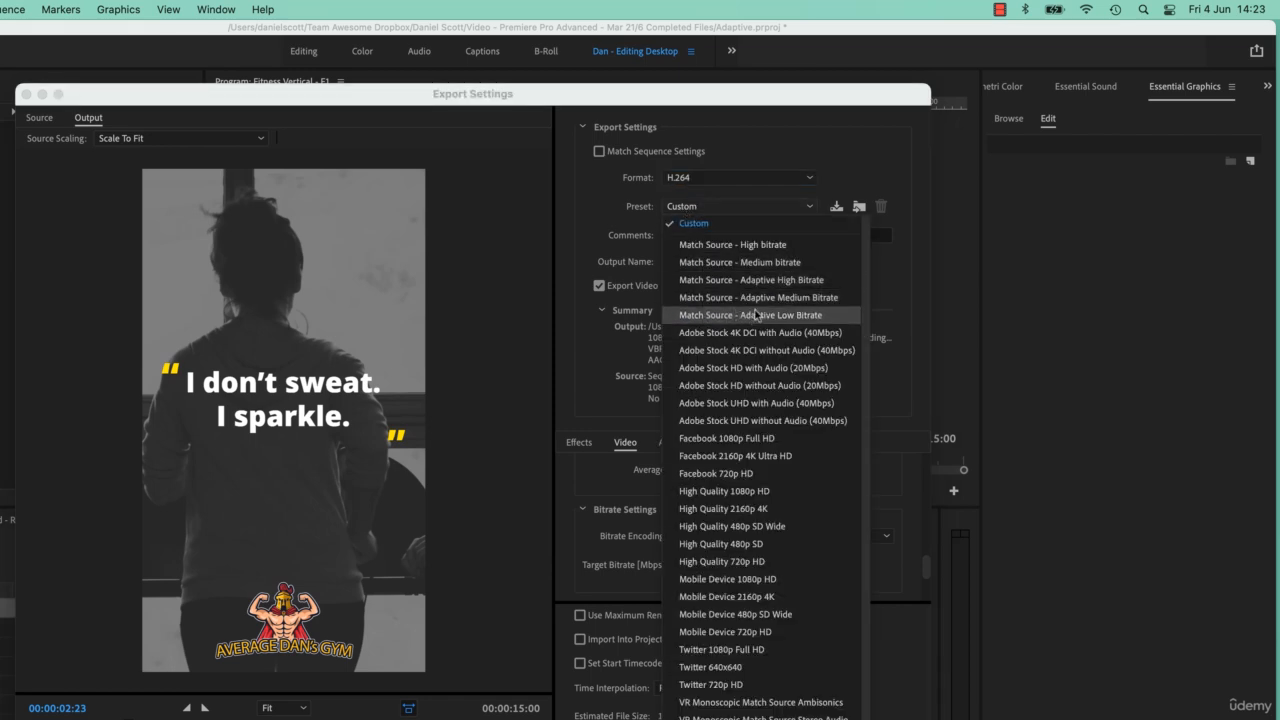
{"action": "left_click", "coordinate": [750, 280]}
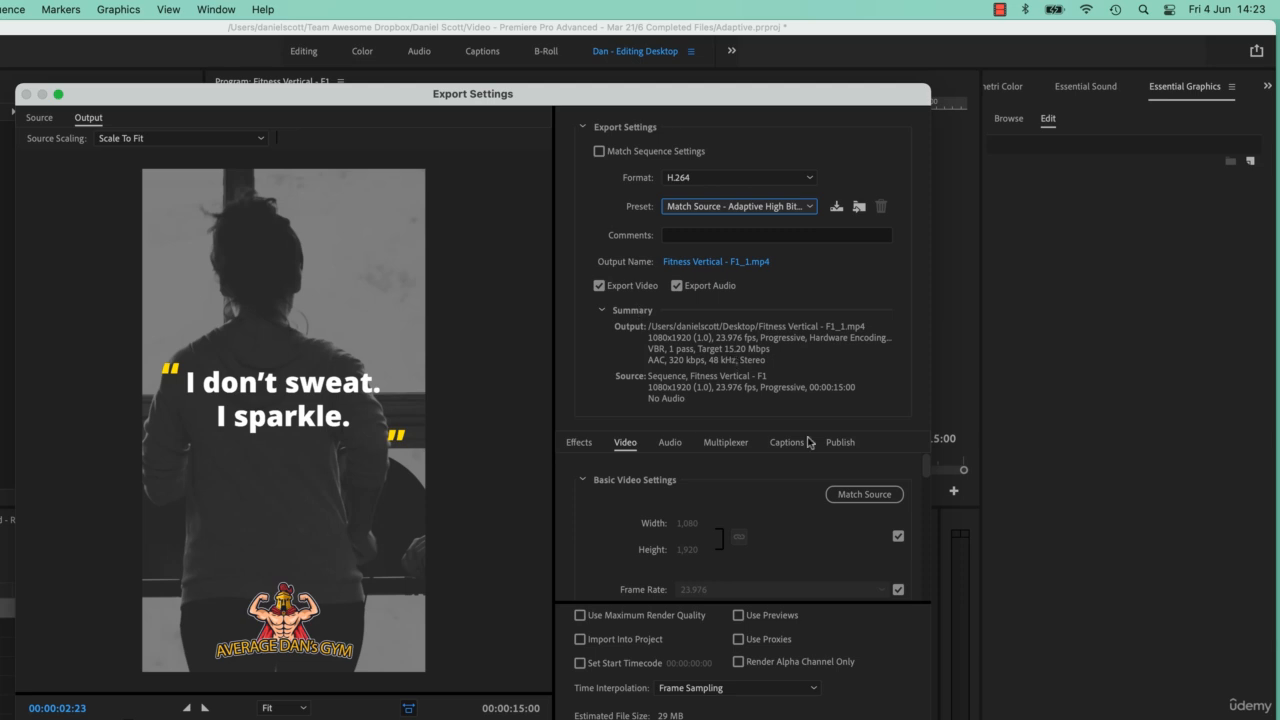
{"action": "left_click_drag", "start_coordinate": [926, 468], "coordinate": [932, 578]}
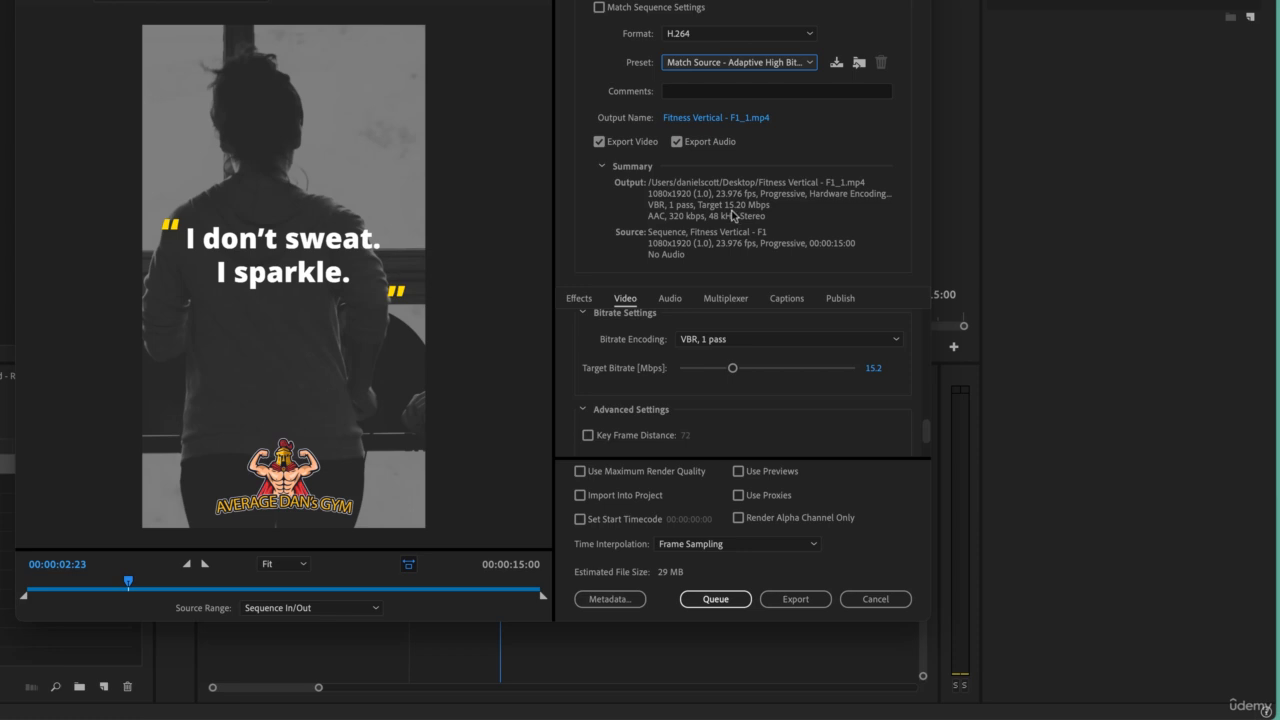
{"action": "left_click", "coordinate": [887, 600]}
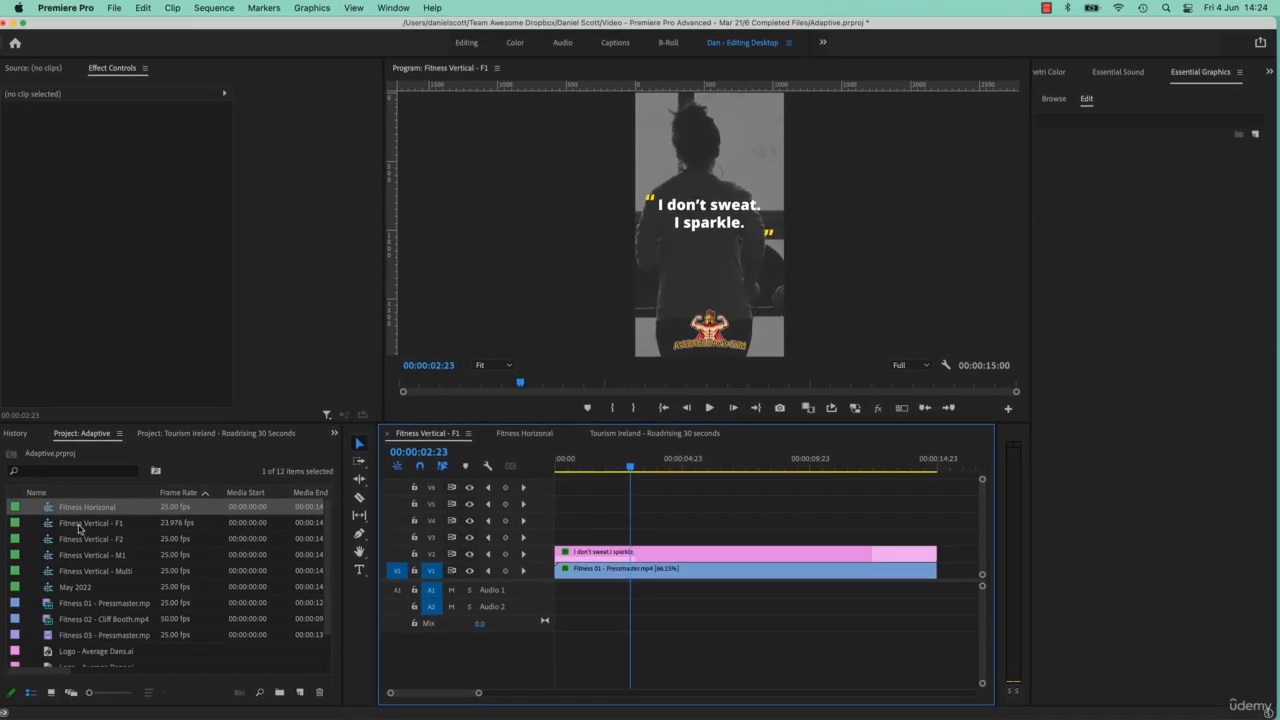
Step: Set the timebase of the Fitness Vertical - F1 sequence to 25.00 frames/second
{"action": "left_click", "coordinate": [80, 527]}
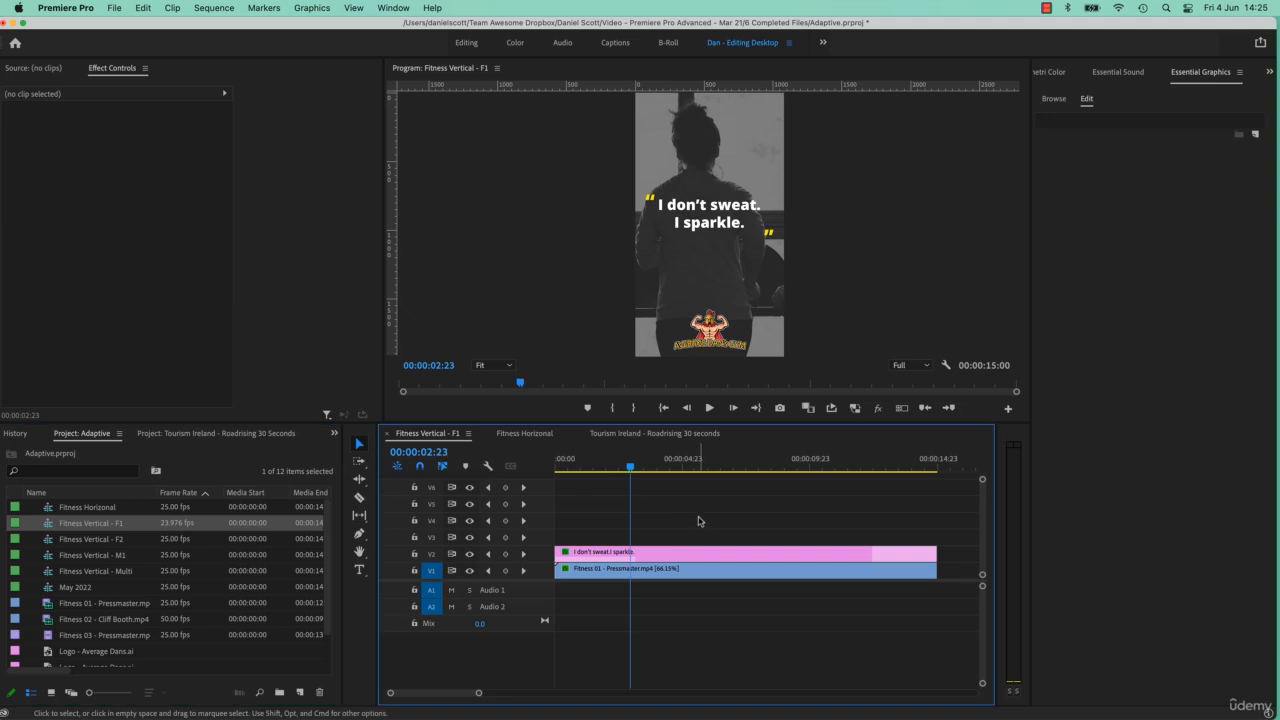
{"action": "left_click", "coordinate": [448, 452]}
{"action": "left_click", "coordinate": [214, 7]}
{"action": "left_click", "coordinate": [238, 30]}
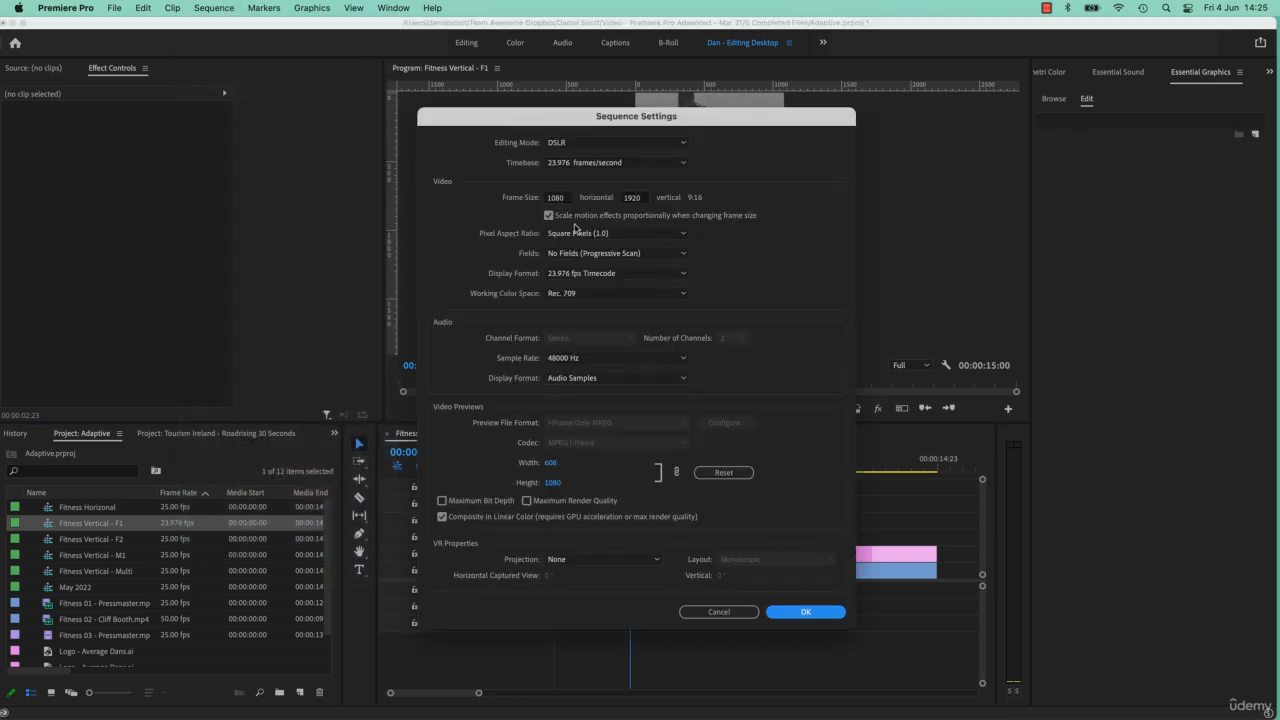
{"action": "left_click", "coordinate": [615, 162]}
{"action": "left_click", "coordinate": [600, 258]}
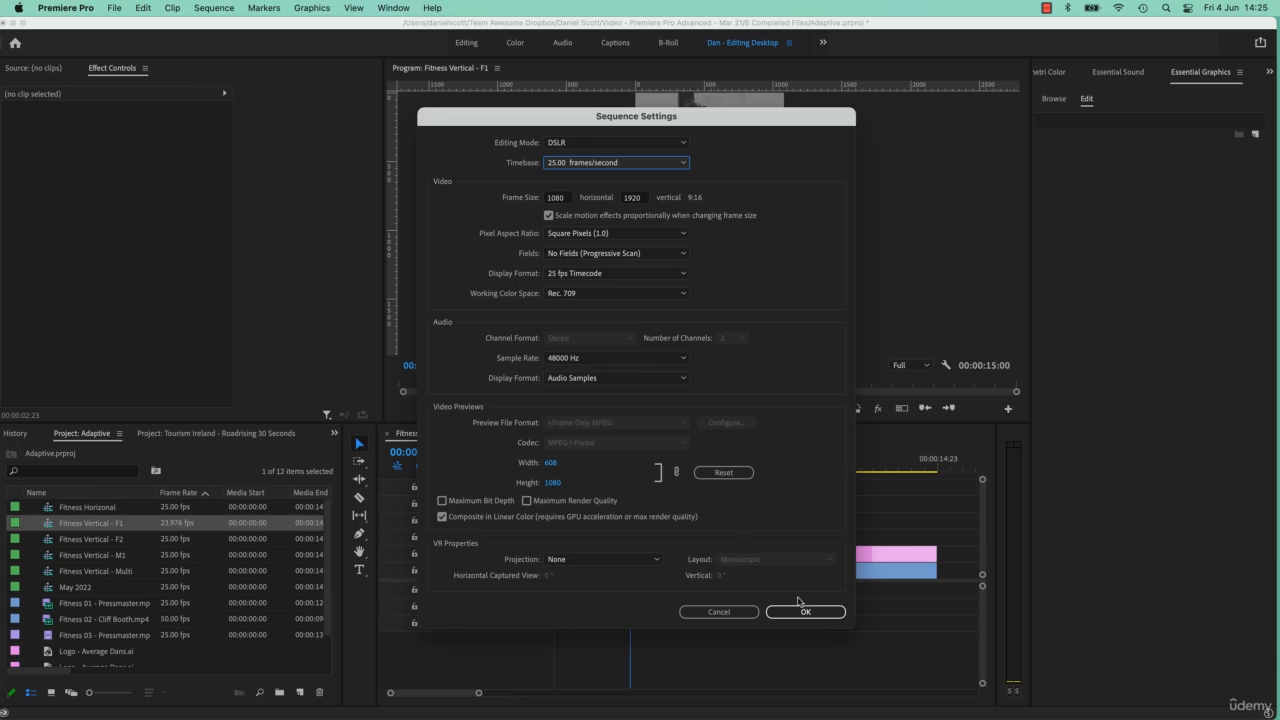
{"action": "left_click", "coordinate": [805, 611]}
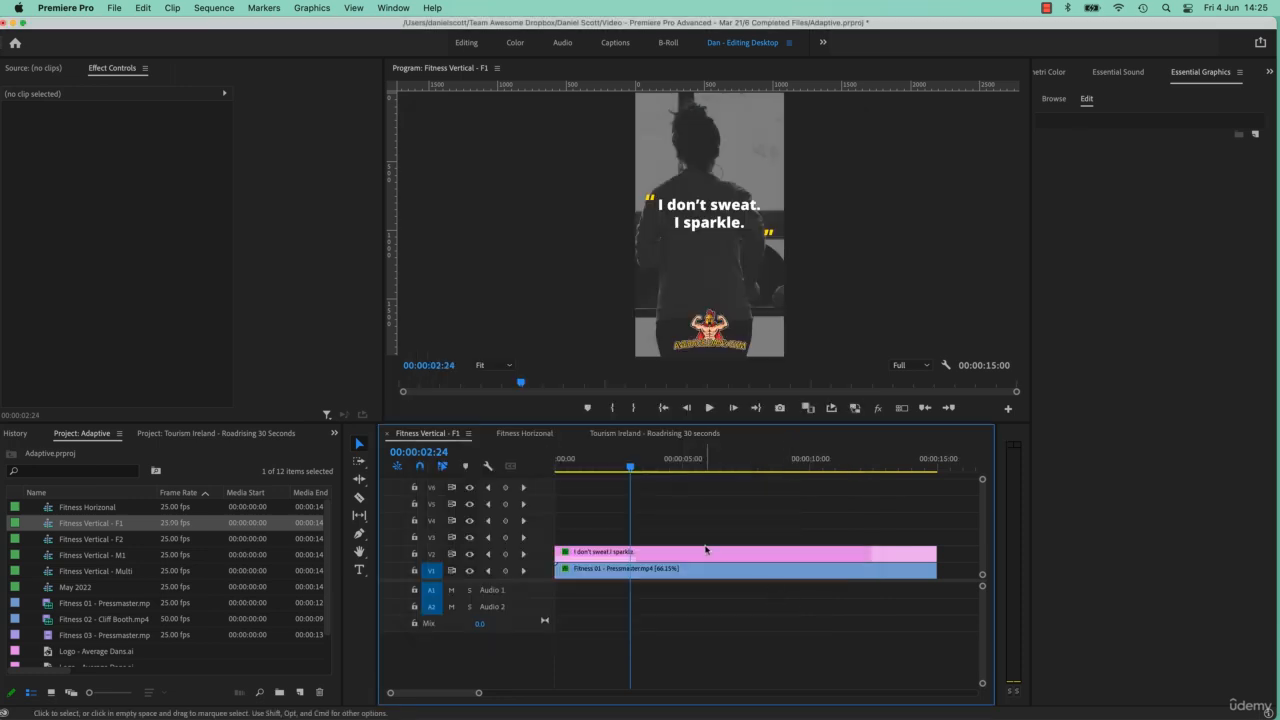
Step: Check the target bitrate that Match Source - Adaptive High Bitrate gives the 25 fps sequence, and leave without exporting
{"action": "key", "text": "super+m"}
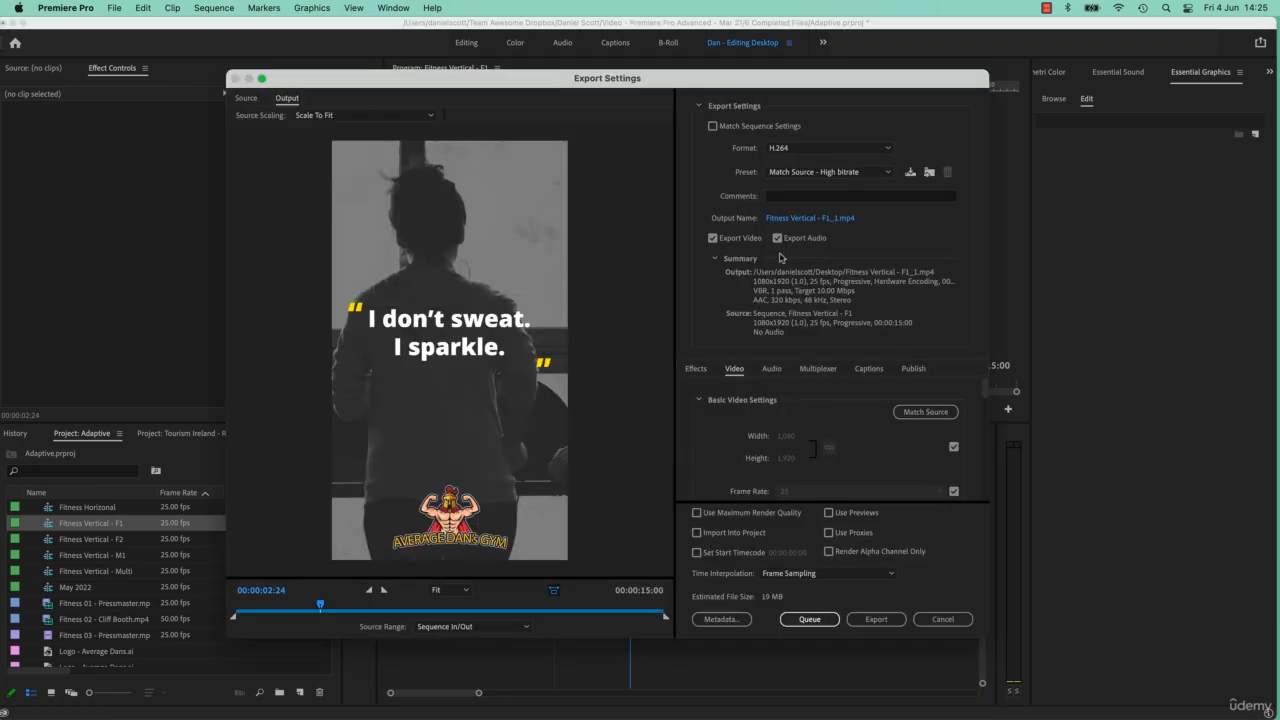
{"action": "left_click", "coordinate": [818, 177]}
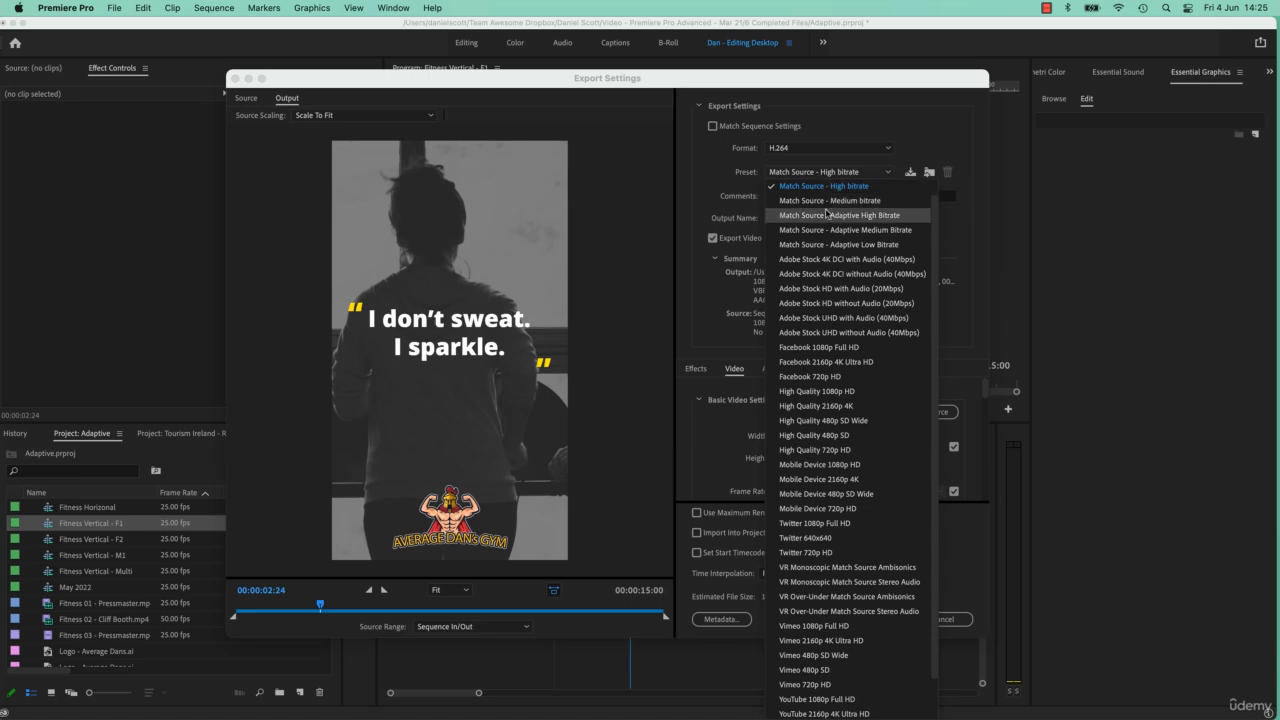
{"action": "left_click", "coordinate": [828, 213]}
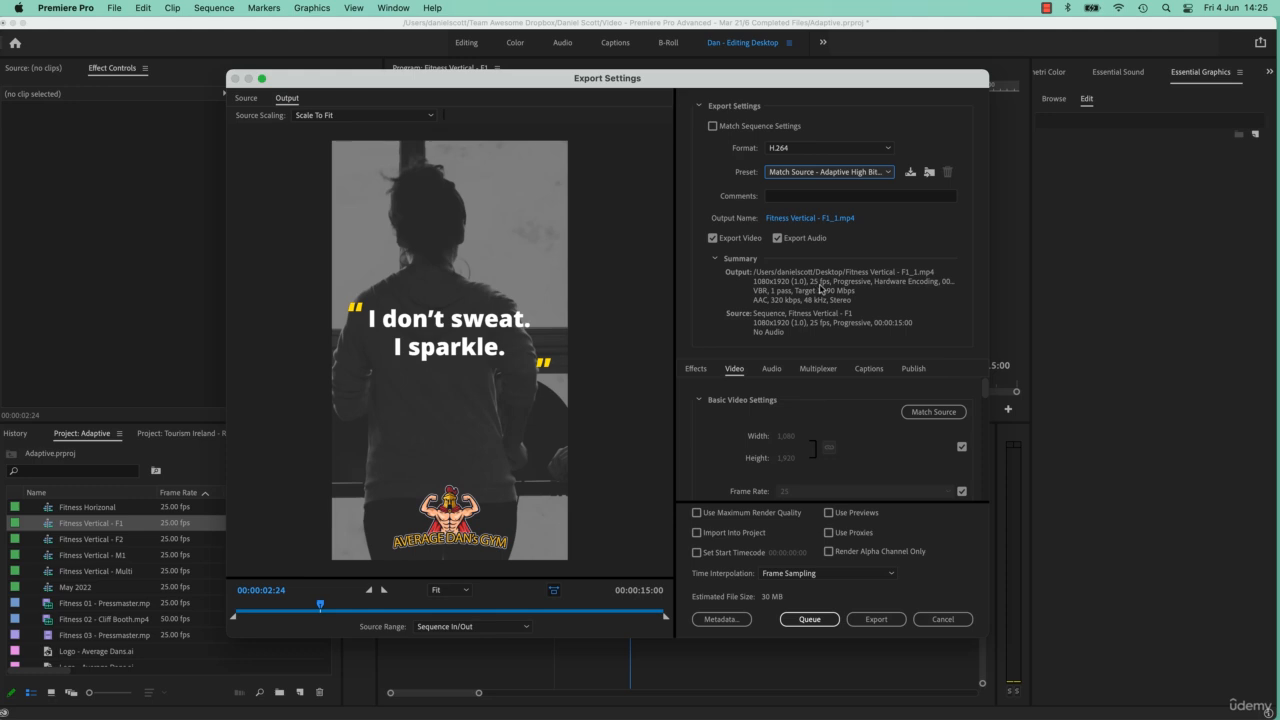
{"action": "left_click", "coordinate": [945, 621]}
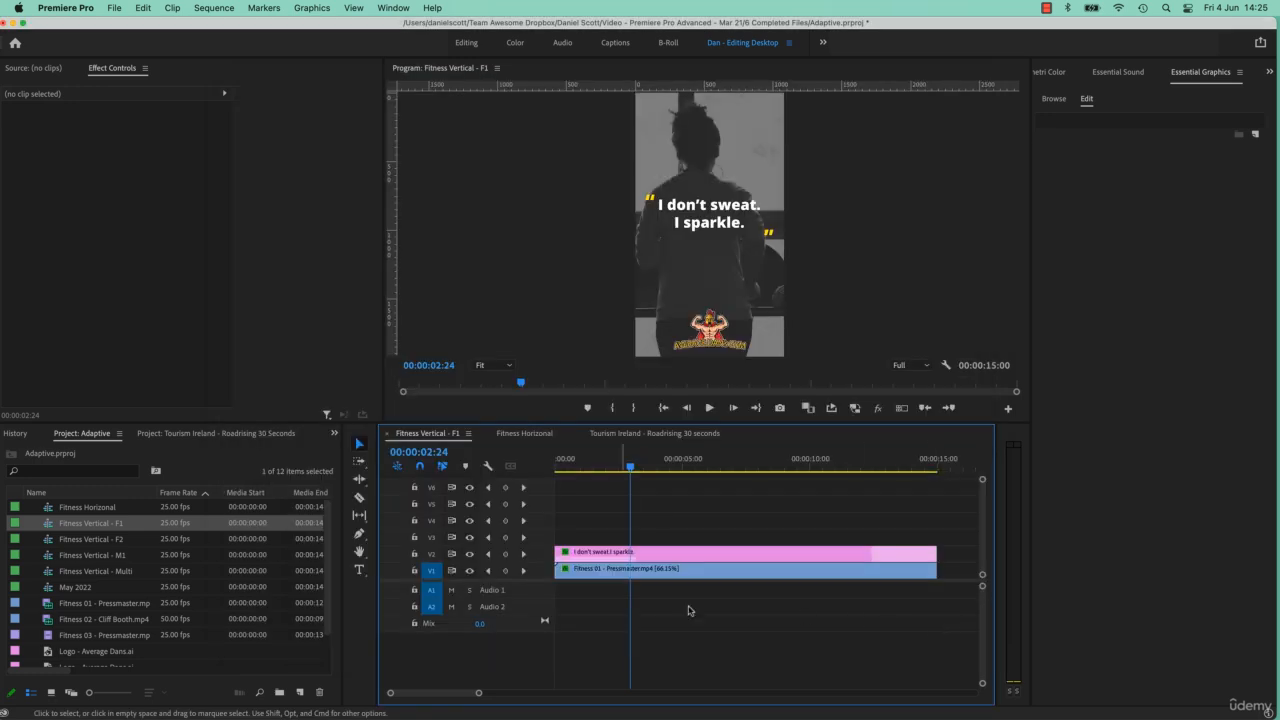
Step: Change the timebase of the Fitness Vertical - F1 sequence to 60.00 frames/second
{"action": "left_click", "coordinate": [213, 7]}
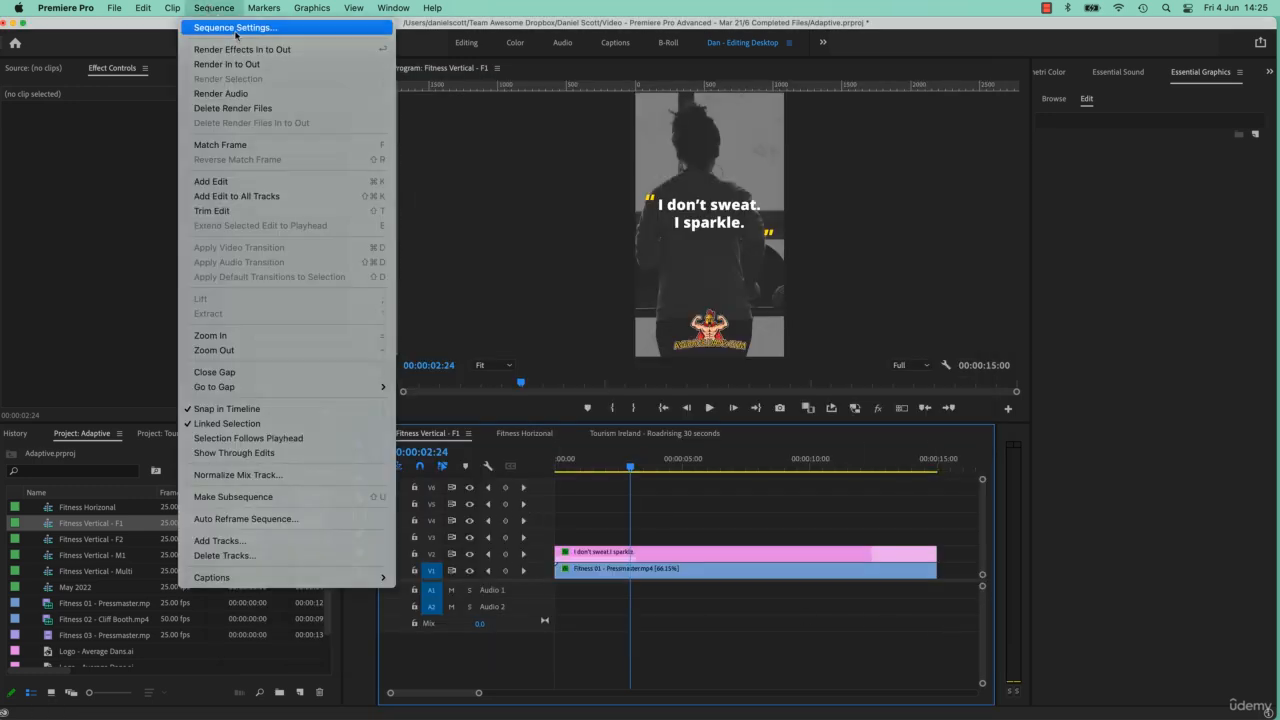
{"action": "left_click", "coordinate": [238, 33]}
{"action": "left_click", "coordinate": [593, 168]}
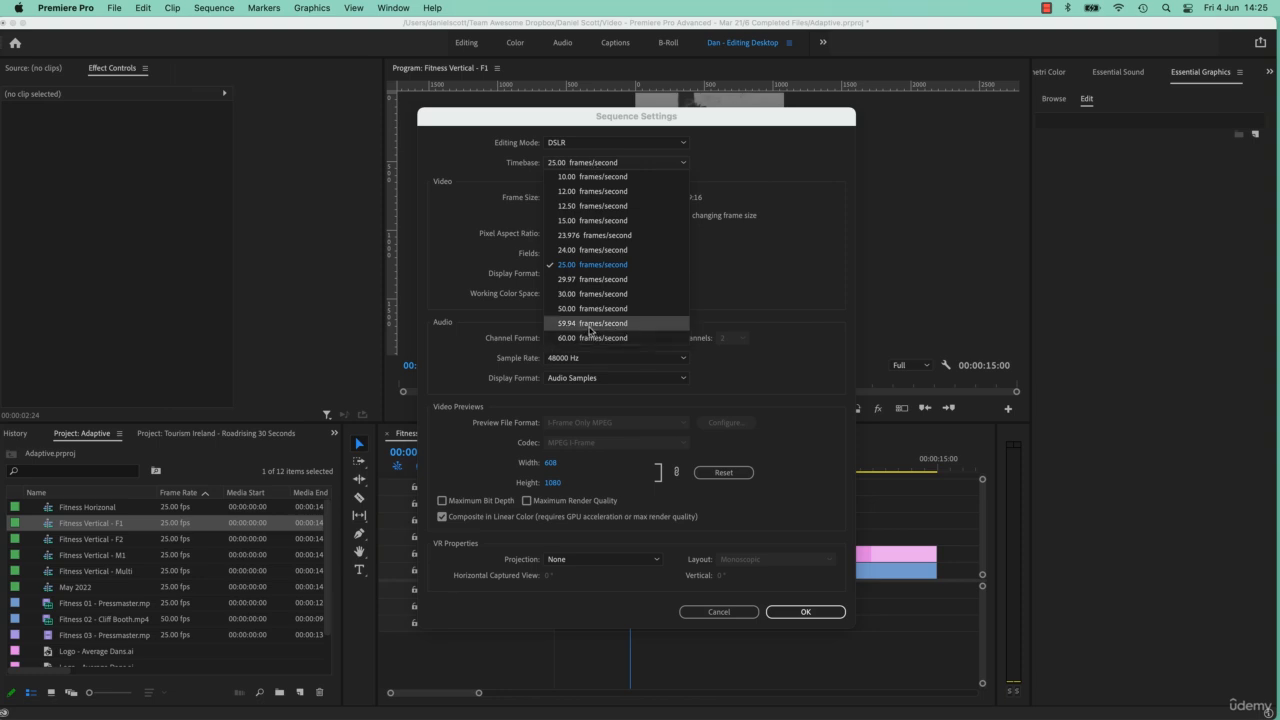
{"action": "left_click", "coordinate": [601, 346]}
{"action": "left_click", "coordinate": [807, 613]}
{"action": "left_click", "coordinate": [808, 612]}
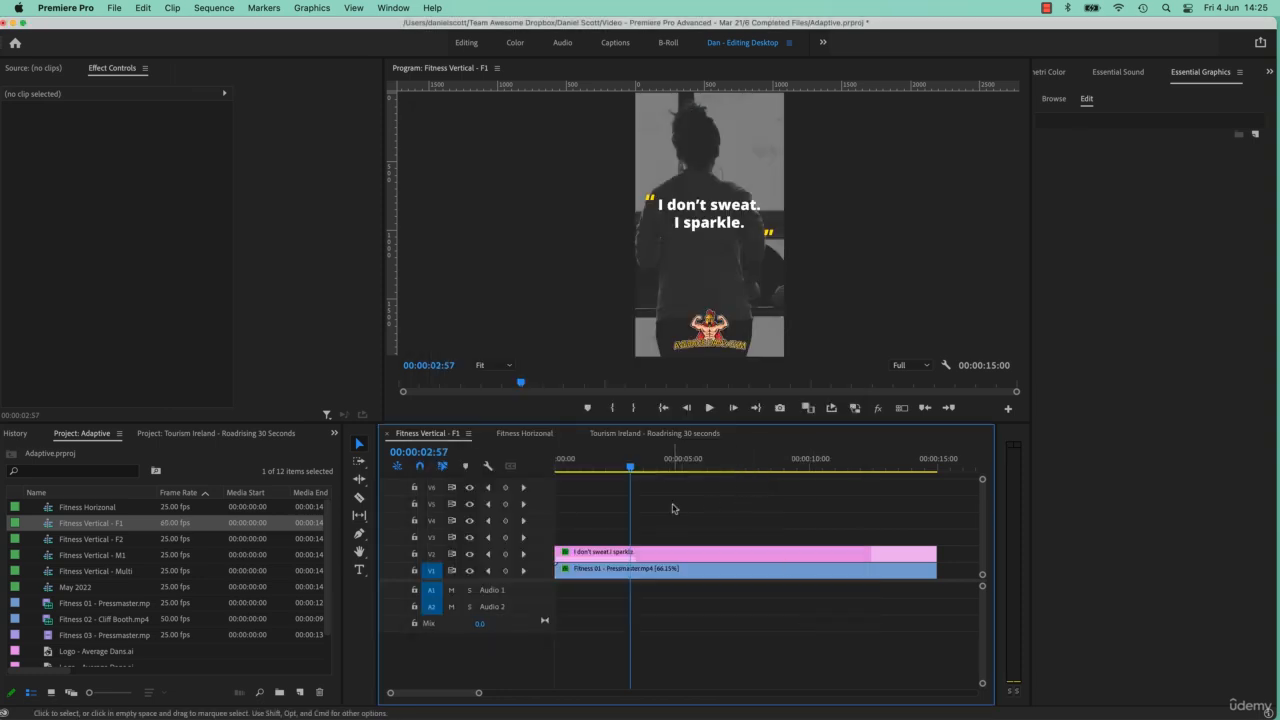
Step: Check the target bitrate that Match Source - Adaptive High Bitrate gives the 60 fps sequence, and leave without exporting
{"action": "key", "text": "super+m"}
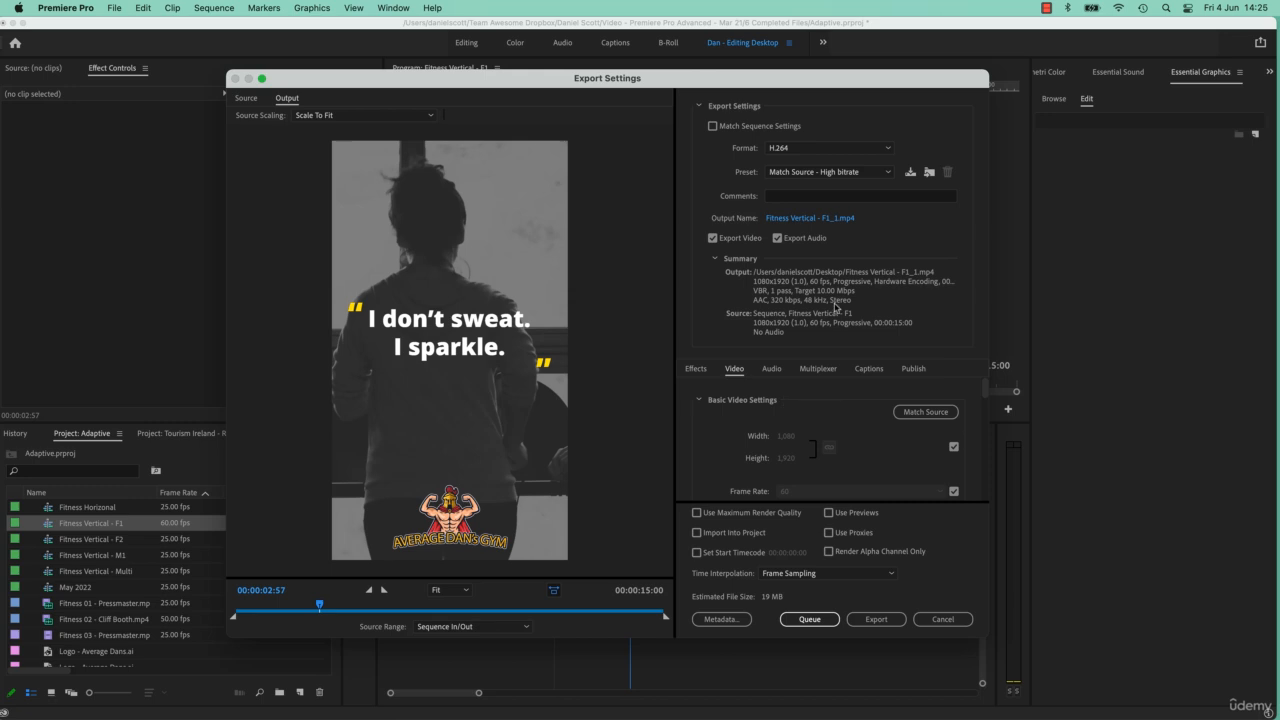
{"action": "left_click", "coordinate": [829, 174]}
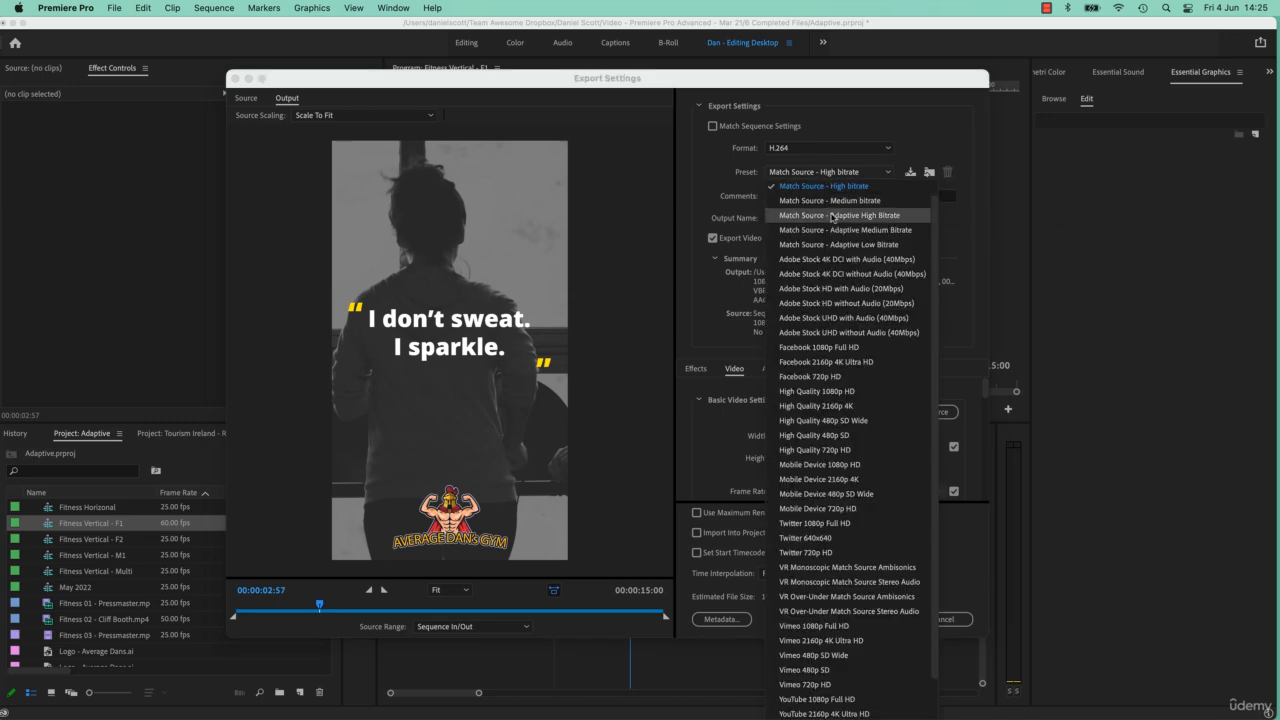
{"action": "left_click", "coordinate": [832, 217]}
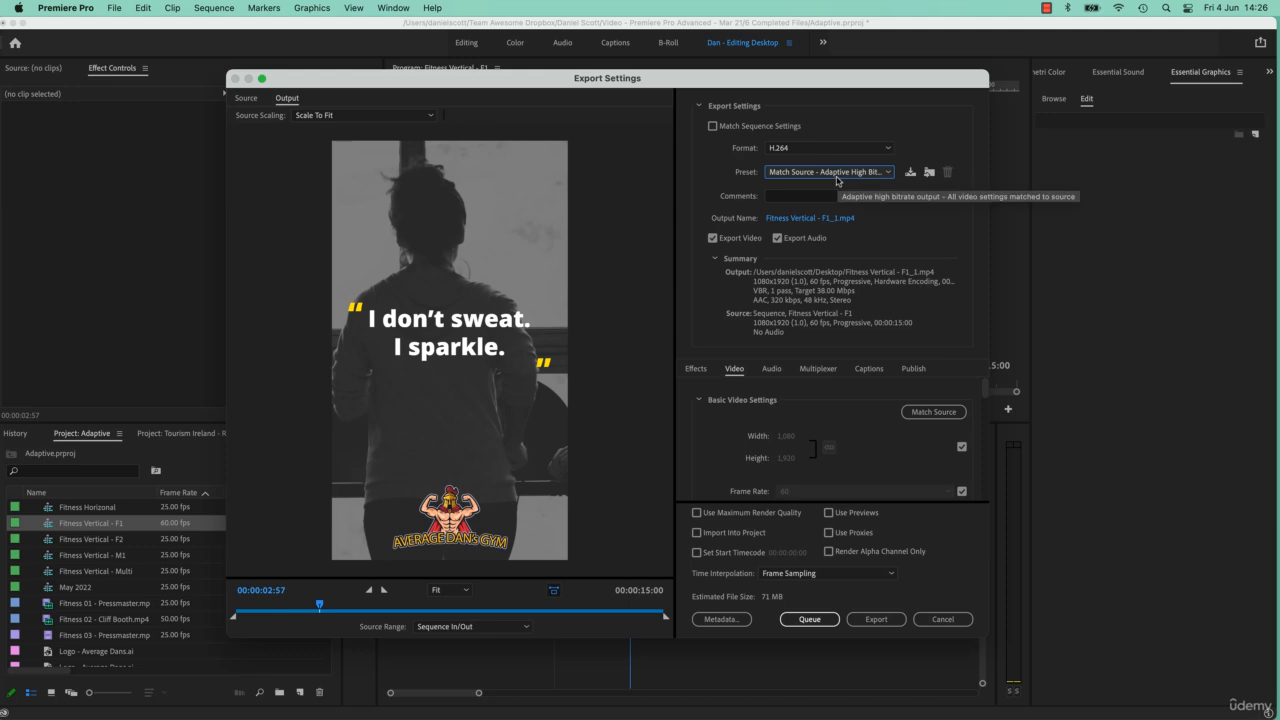
{"action": "left_click", "coordinate": [943, 619]}
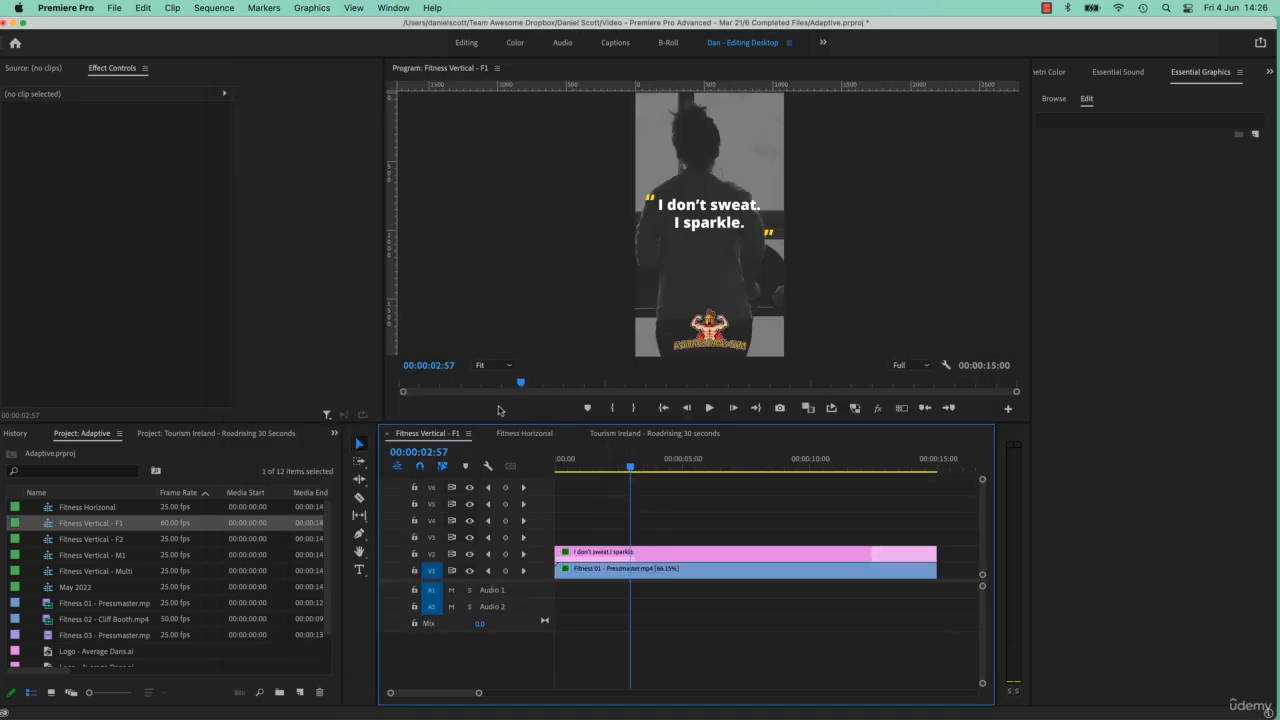
Step: Set the sequence's vertical frame size to 1080 and its timebase to 25.00 frames/second, accepting the changes
{"action": "left_click", "coordinate": [212, 8]}
{"action": "left_click", "coordinate": [230, 25]}
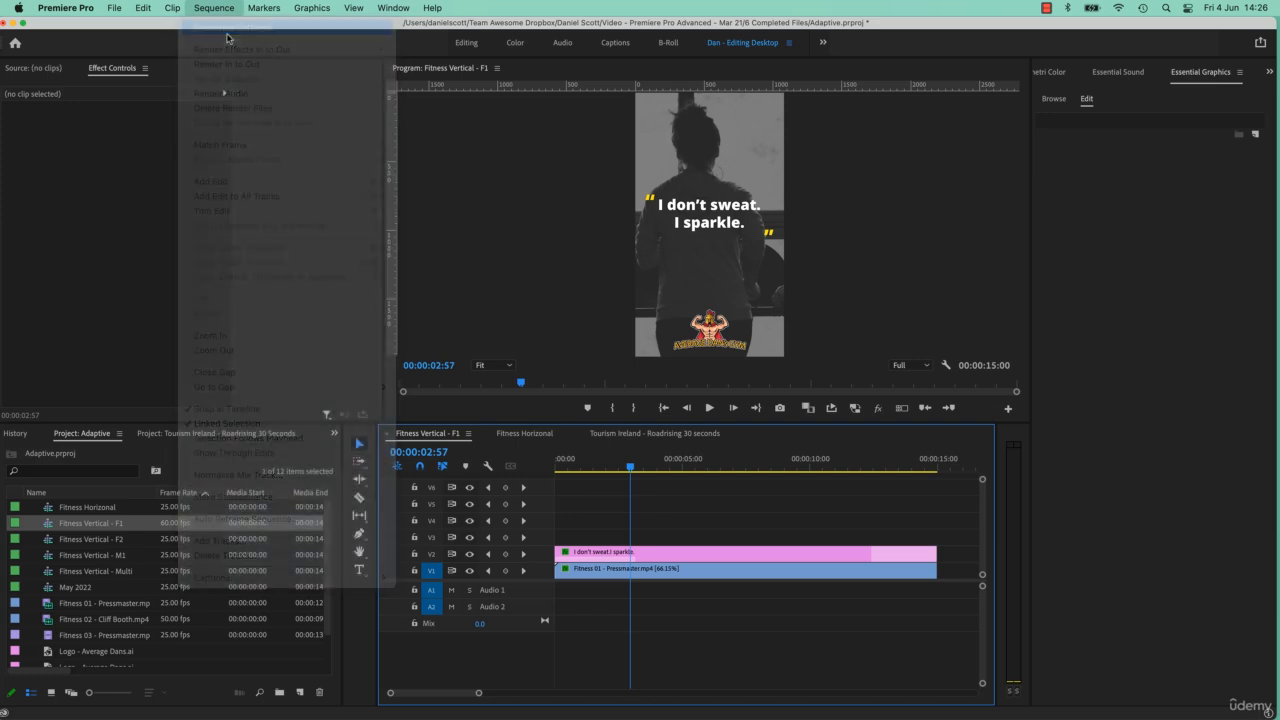
{"action": "left_click", "coordinate": [639, 198]}
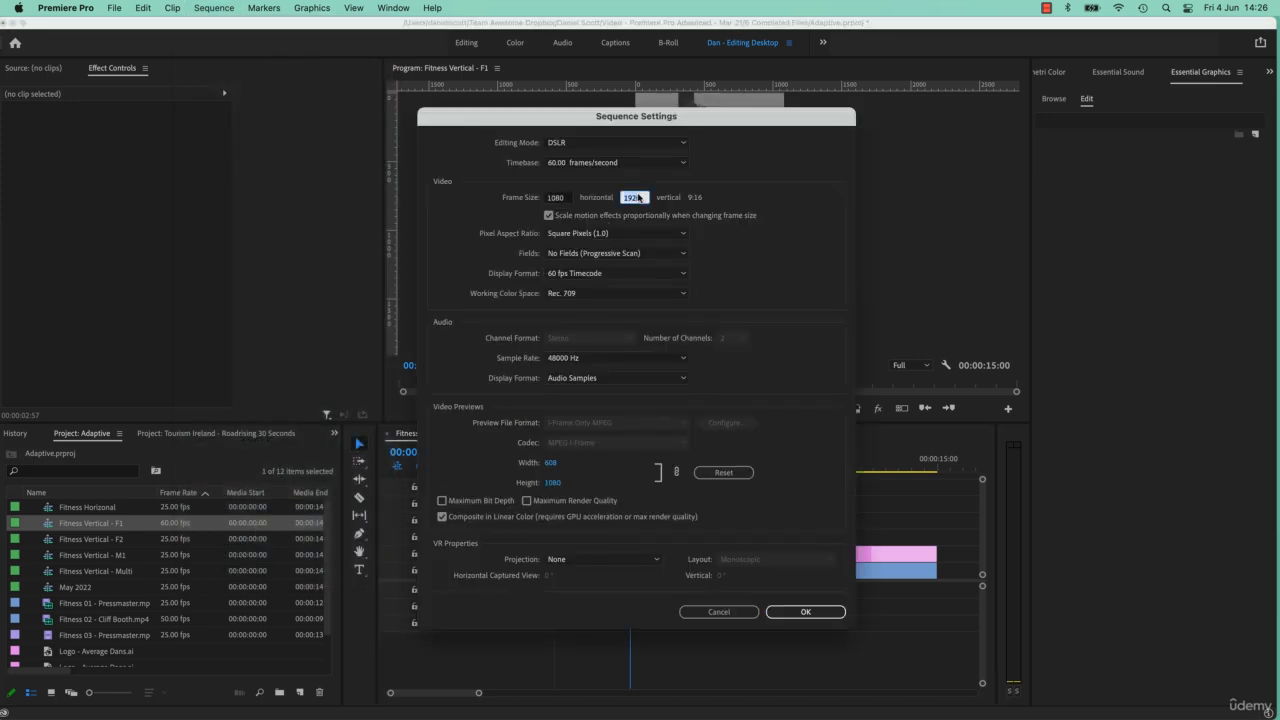
{"action": "type", "text": "1080"}
{"action": "left_click", "coordinate": [605, 163]}
{"action": "left_click", "coordinate": [602, 264]}
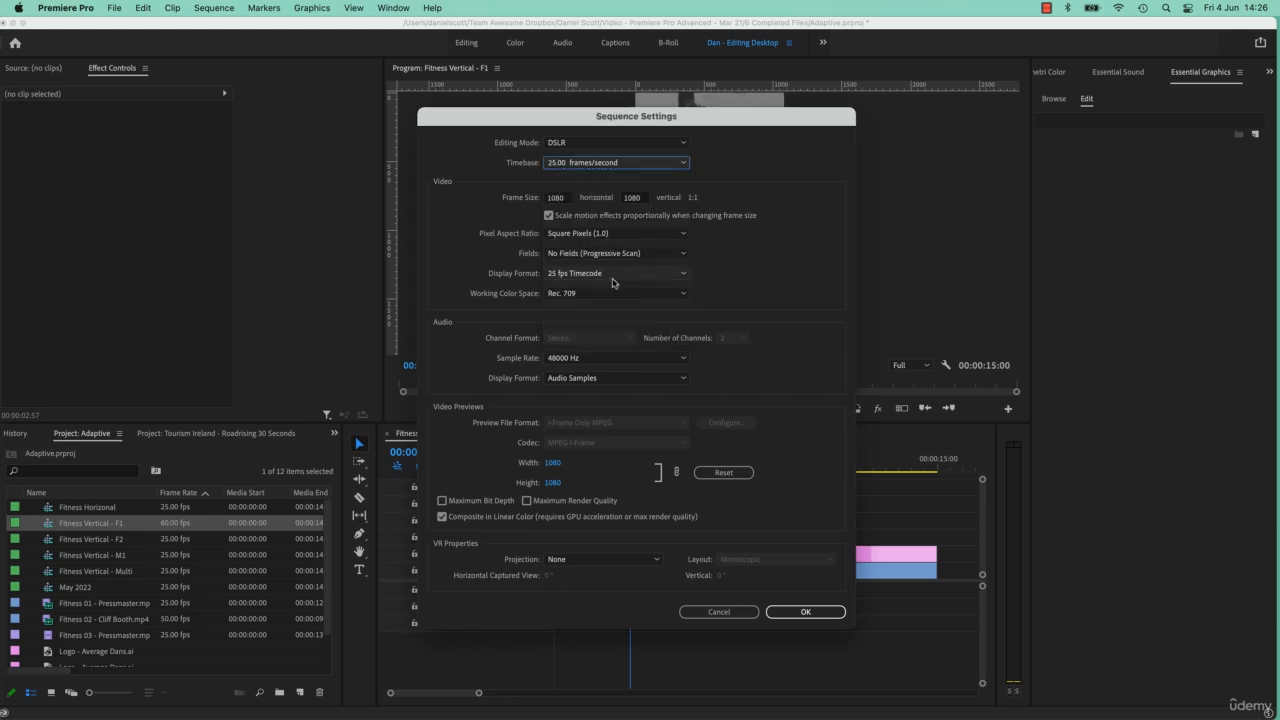
{"action": "left_click", "coordinate": [780, 612]}
{"action": "left_click", "coordinate": [752, 394]}
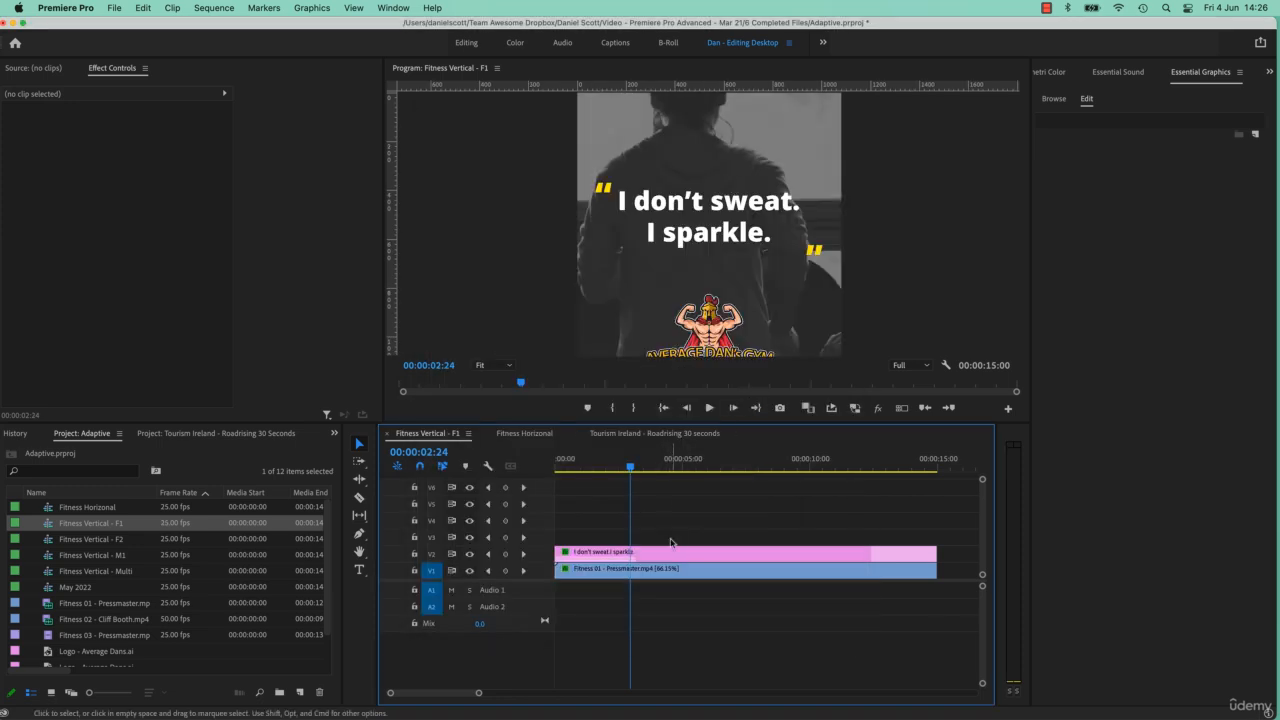
Step: Compare the target bitrates that the Match Source Adaptive High, Medium and Low Bitrate presets give the 1080x1080 sequence, and leave without exporting
{"action": "key", "text": "super+m"}
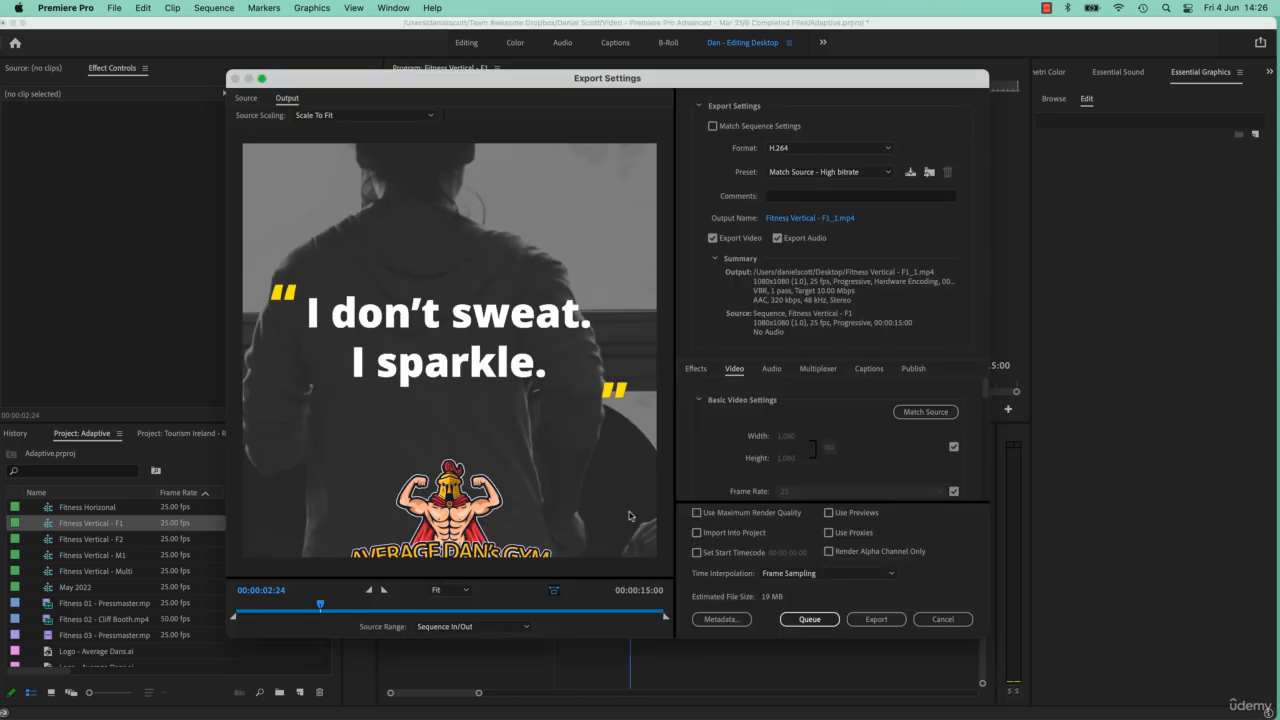
{"action": "left_click", "coordinate": [829, 172]}
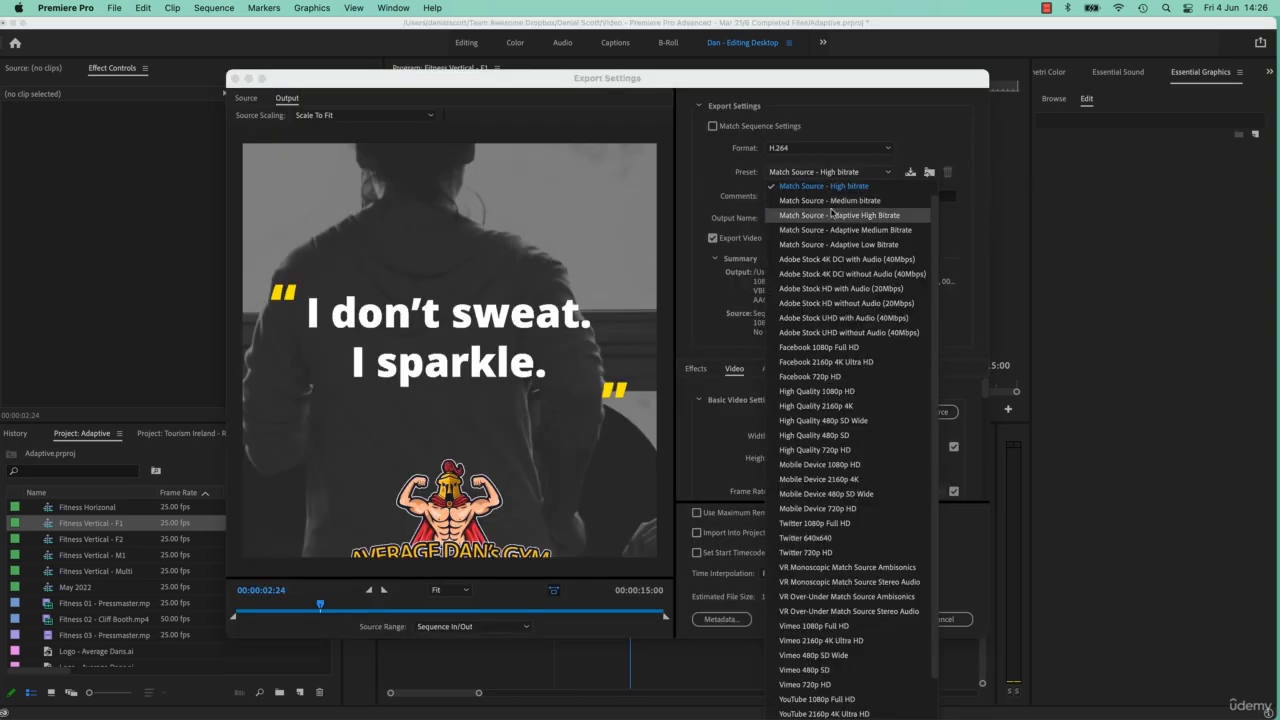
{"action": "left_click", "coordinate": [834, 214]}
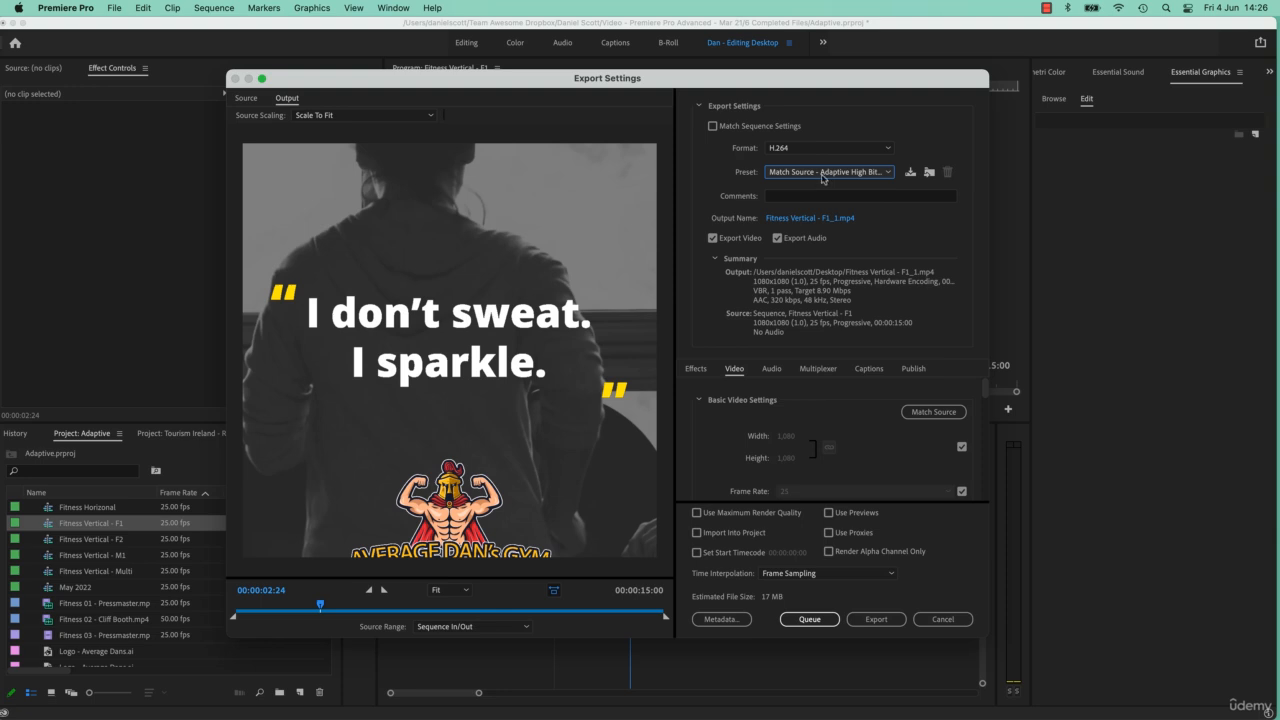
{"action": "left_click", "coordinate": [822, 172]}
{"action": "left_click", "coordinate": [818, 190]}
{"action": "left_click", "coordinate": [848, 174]}
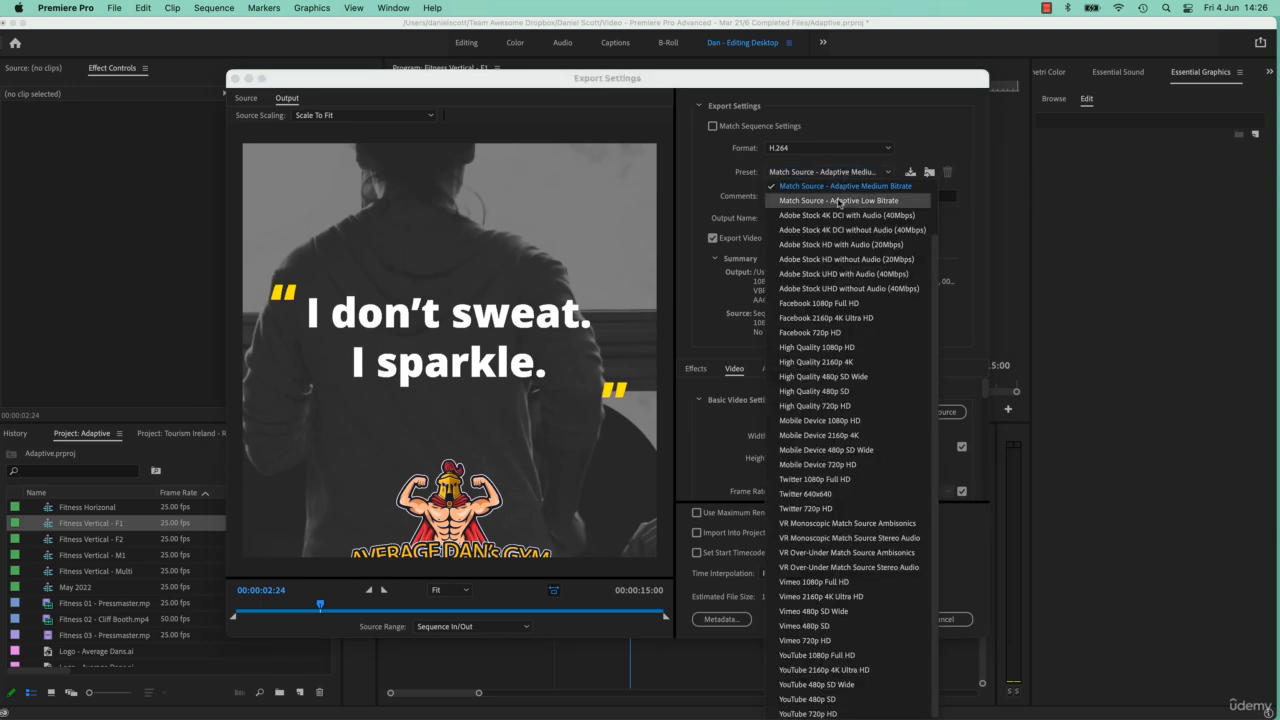
{"action": "left_click", "coordinate": [840, 201]}
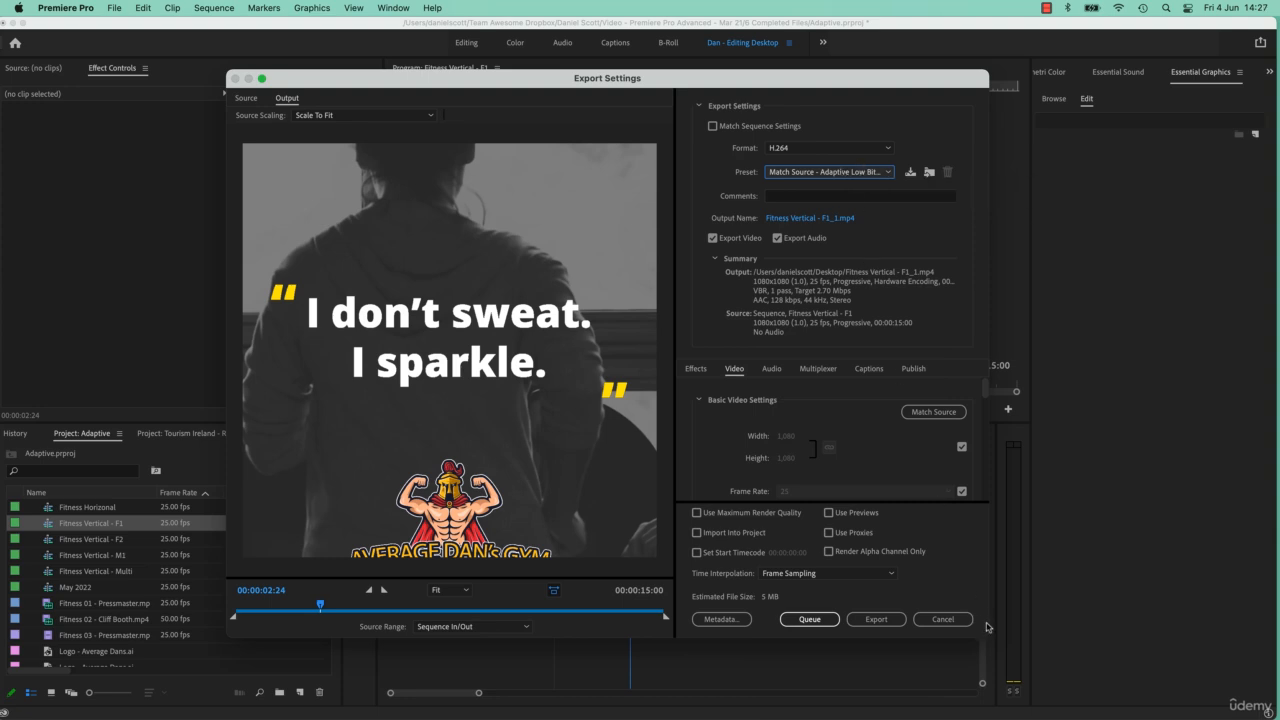
{"action": "left_click", "coordinate": [943, 619]}
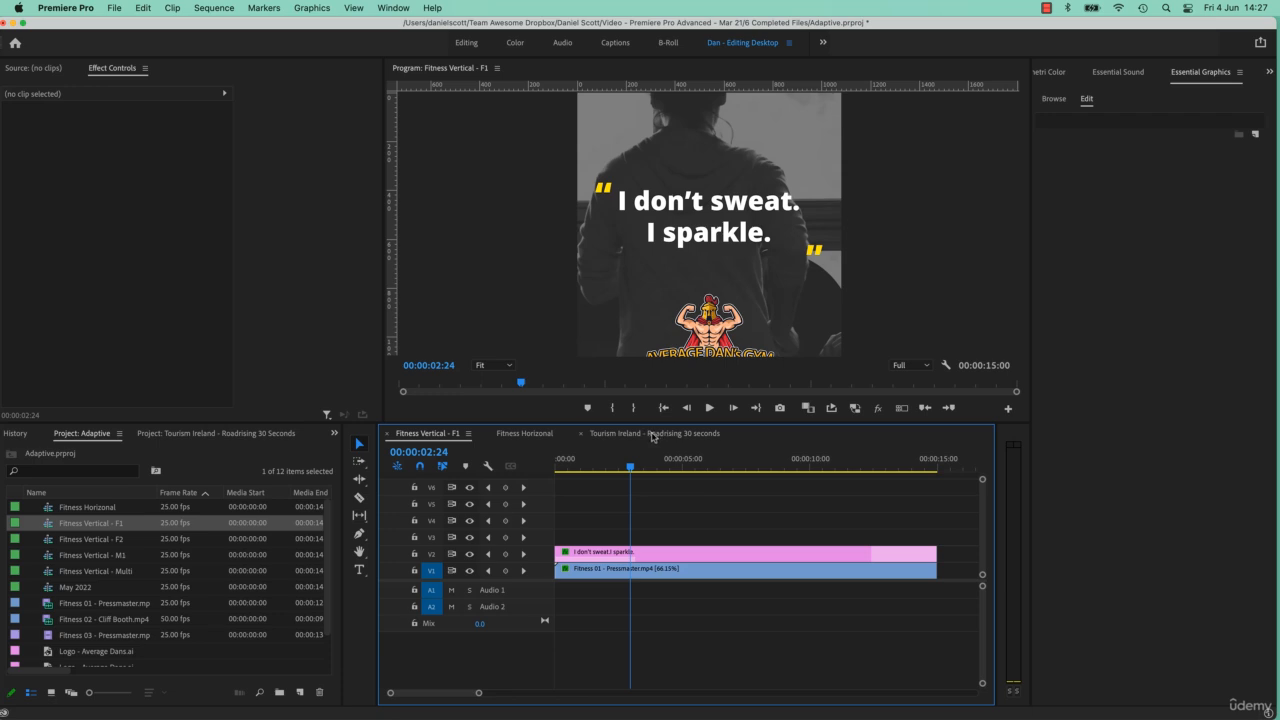
Step: Switch to the Tourism Ireland - Roadrising 30 seconds sequence and play a few seconds of its opening clip
{"action": "left_click", "coordinate": [652, 436]}
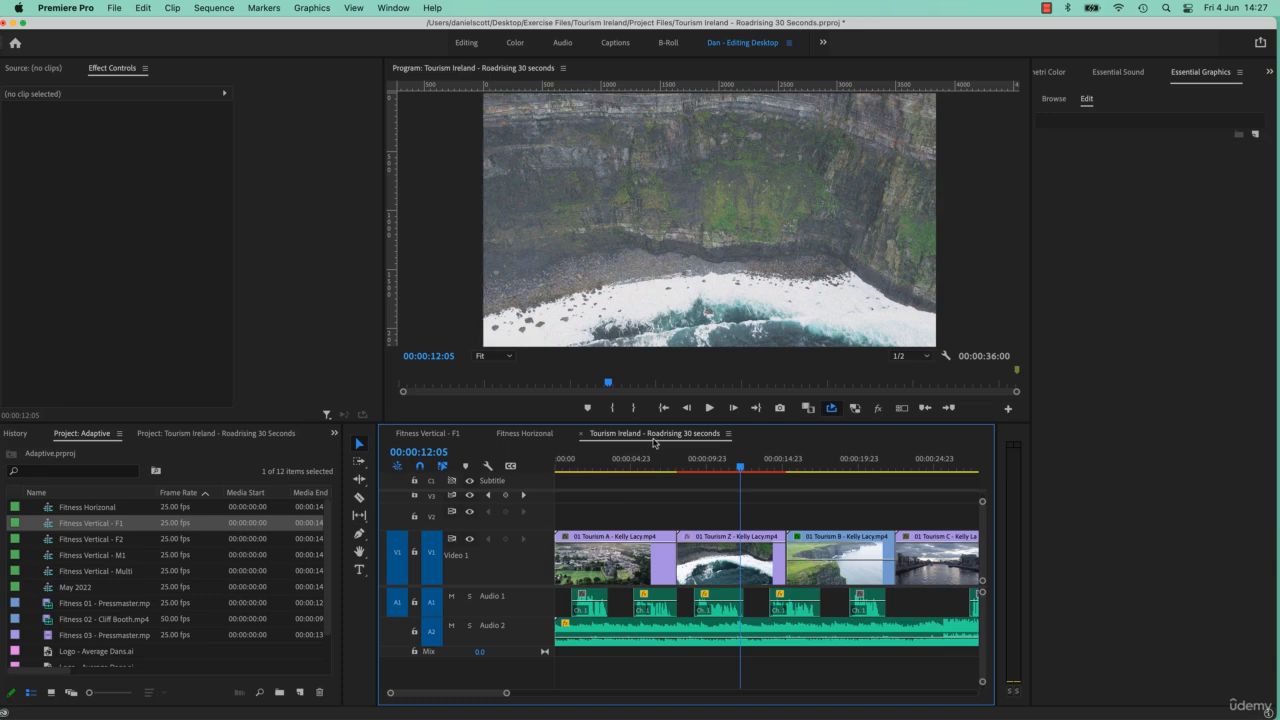
{"action": "left_click", "coordinate": [595, 462]}
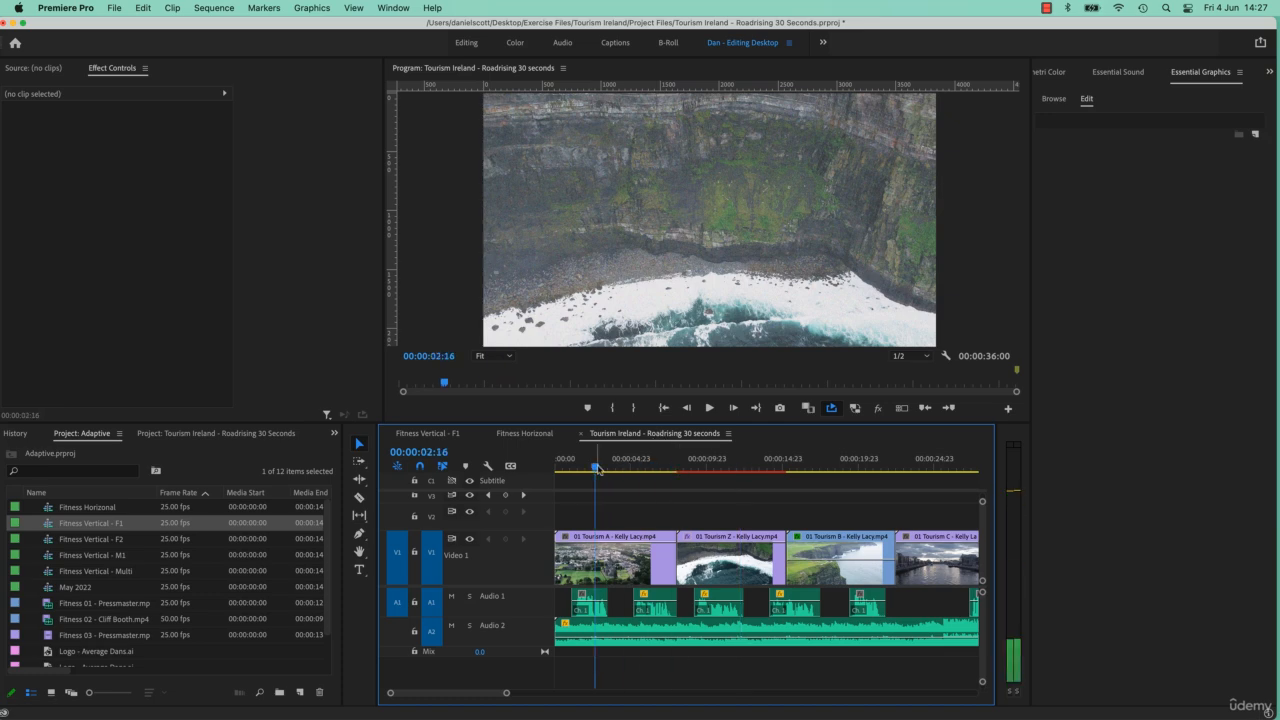
{"action": "left_click_drag", "start_coordinate": [595, 465], "coordinate": [583, 466]}
{"action": "key", "text": "space"}
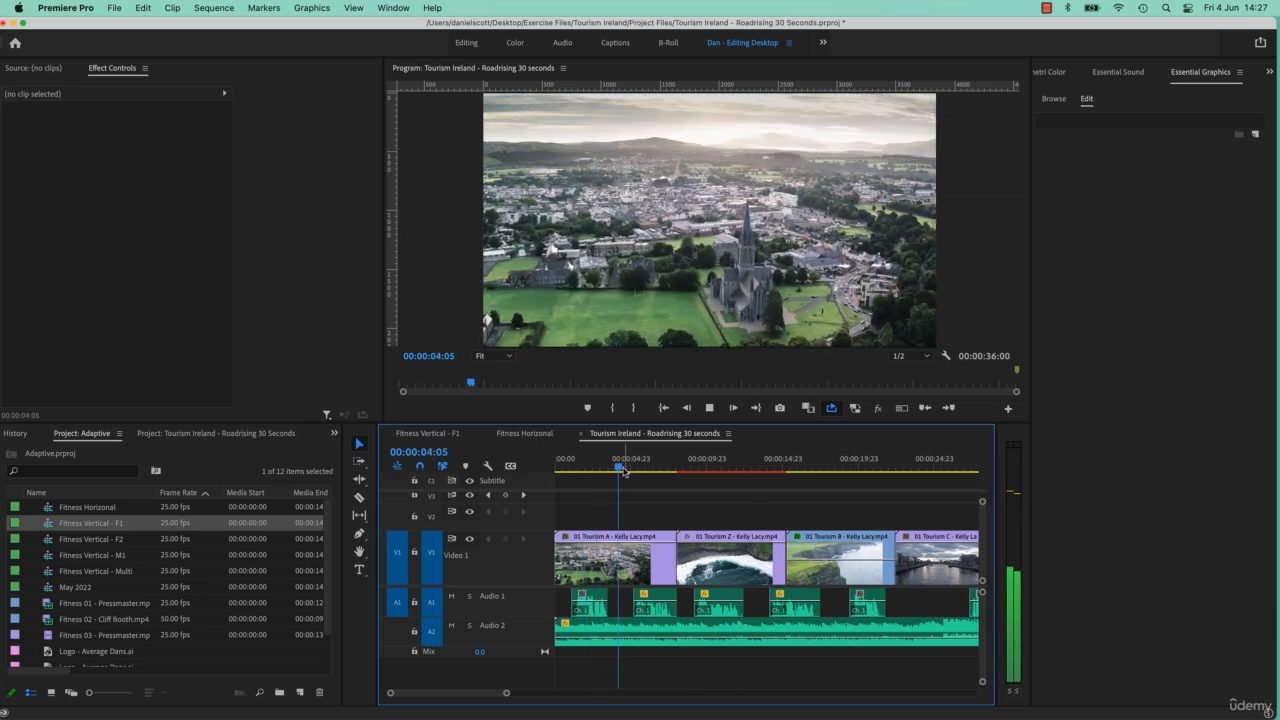
{"action": "key", "text": "space"}
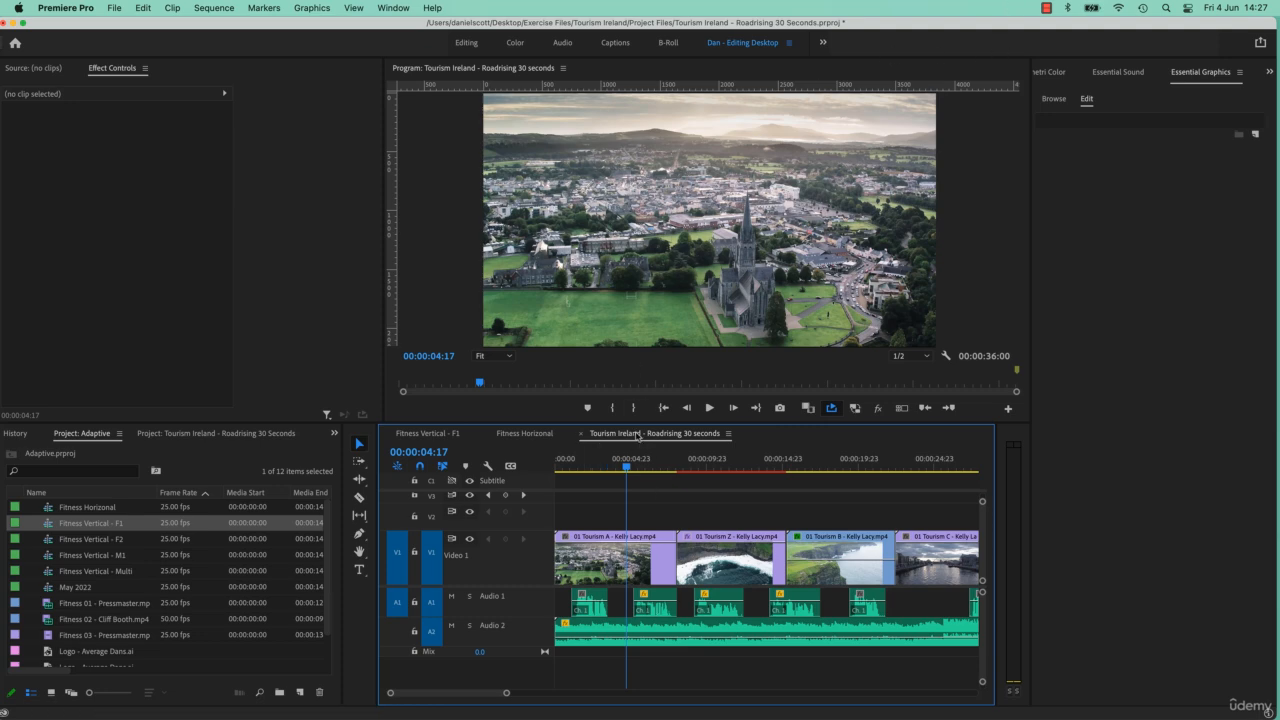
Step: Compare the Tourism Ireland sequence's target bitrate and estimated file size under the Match Source Adaptive High, Medium, Low and regular High bitrate export presets
{"action": "key", "text": "super+m"}
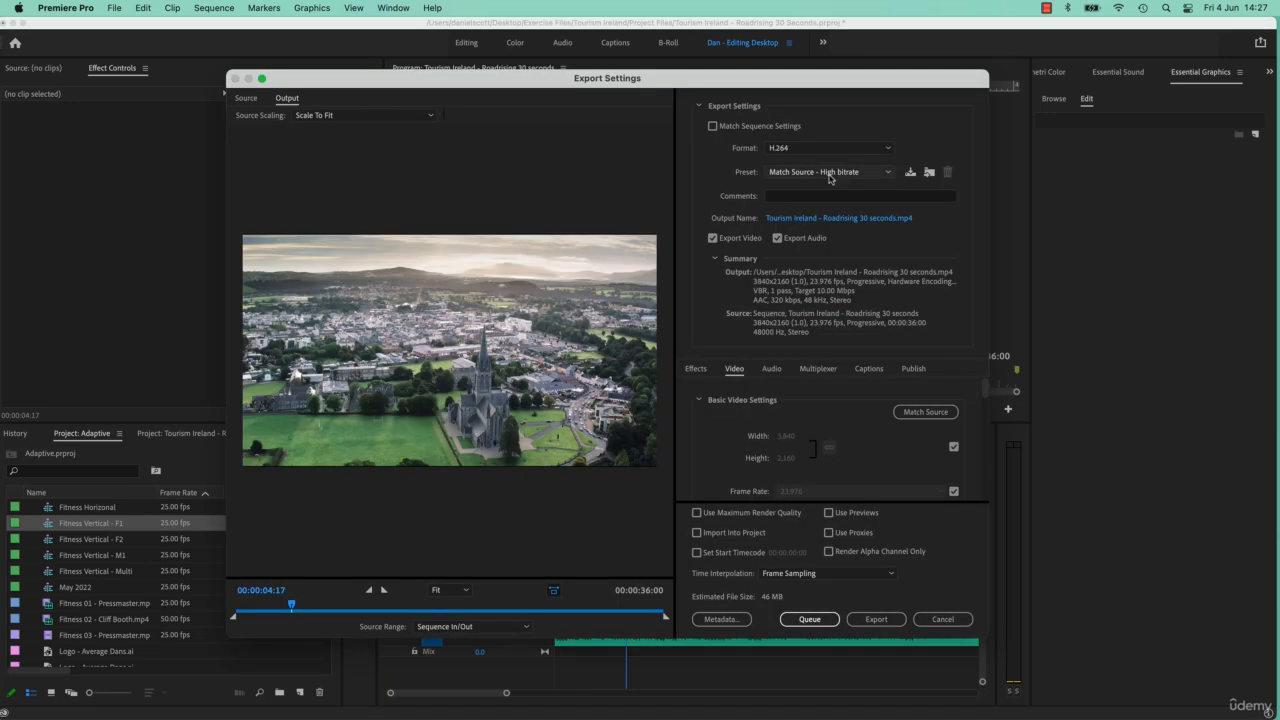
{"action": "left_click", "coordinate": [830, 173]}
{"action": "left_click", "coordinate": [858, 216]}
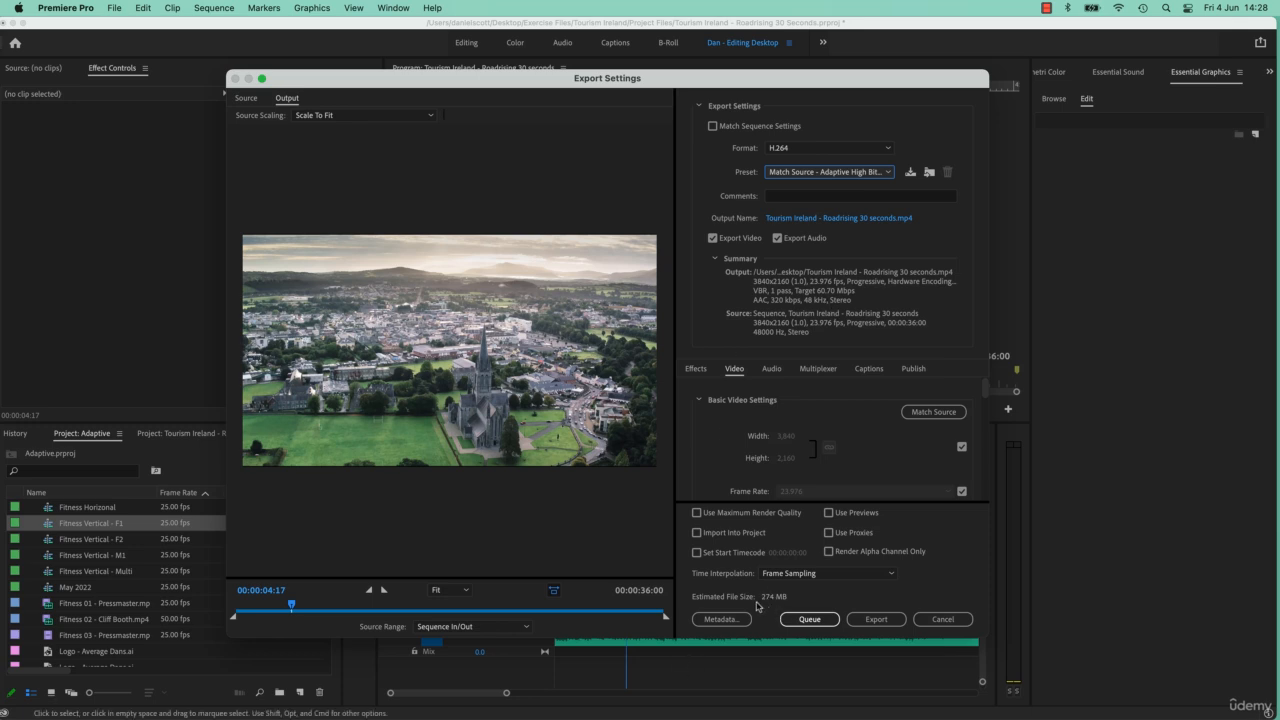
{"action": "left_click", "coordinate": [825, 174]}
{"action": "left_click", "coordinate": [825, 200]}
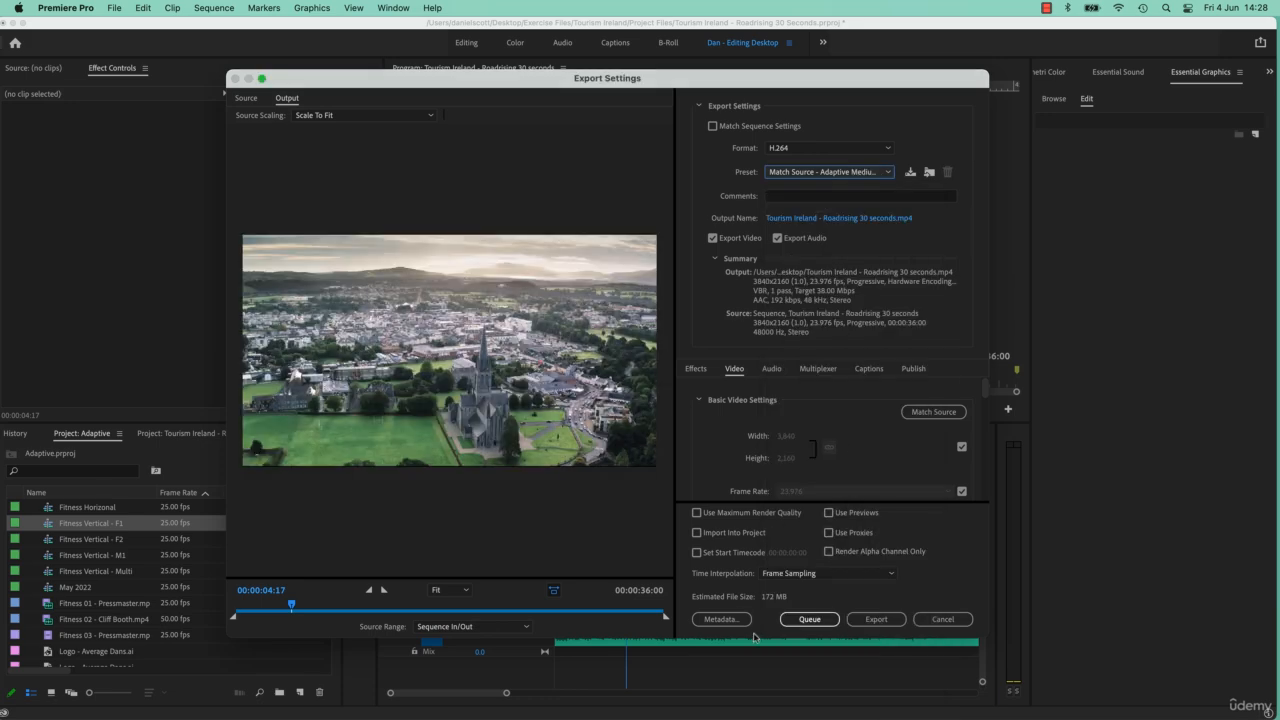
{"action": "left_click", "coordinate": [812, 176]}
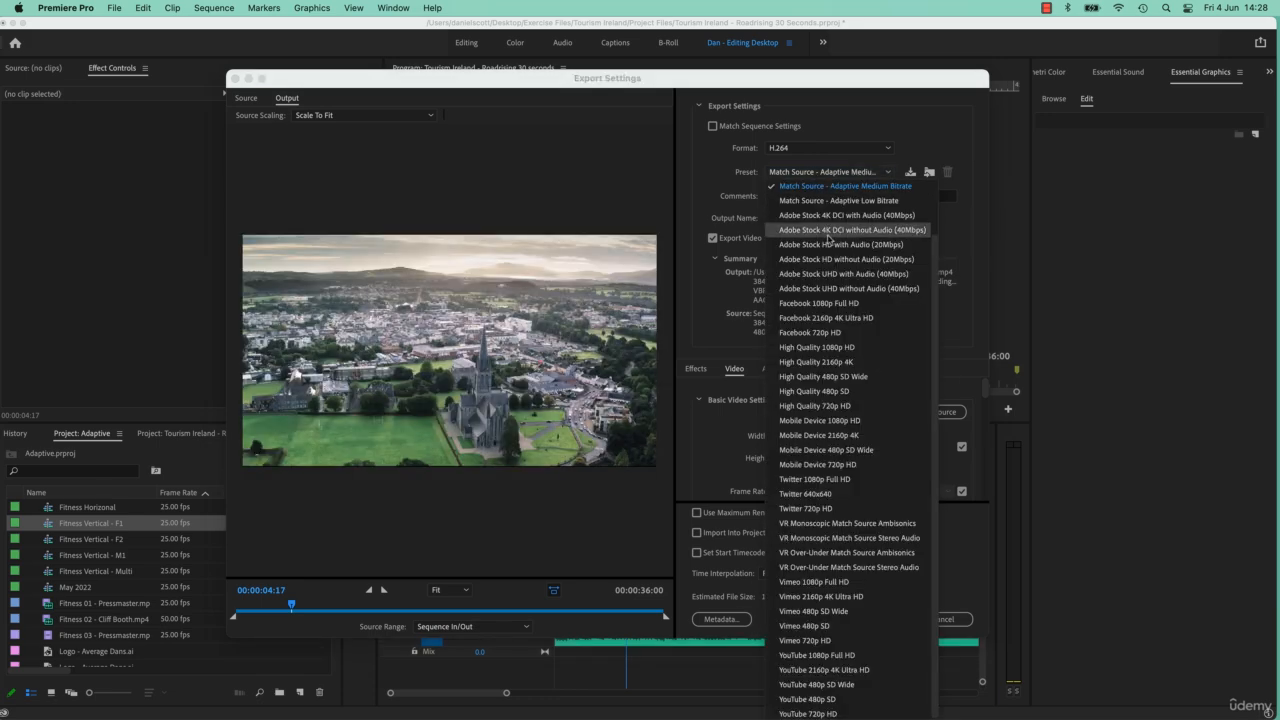
{"action": "left_click", "coordinate": [835, 201]}
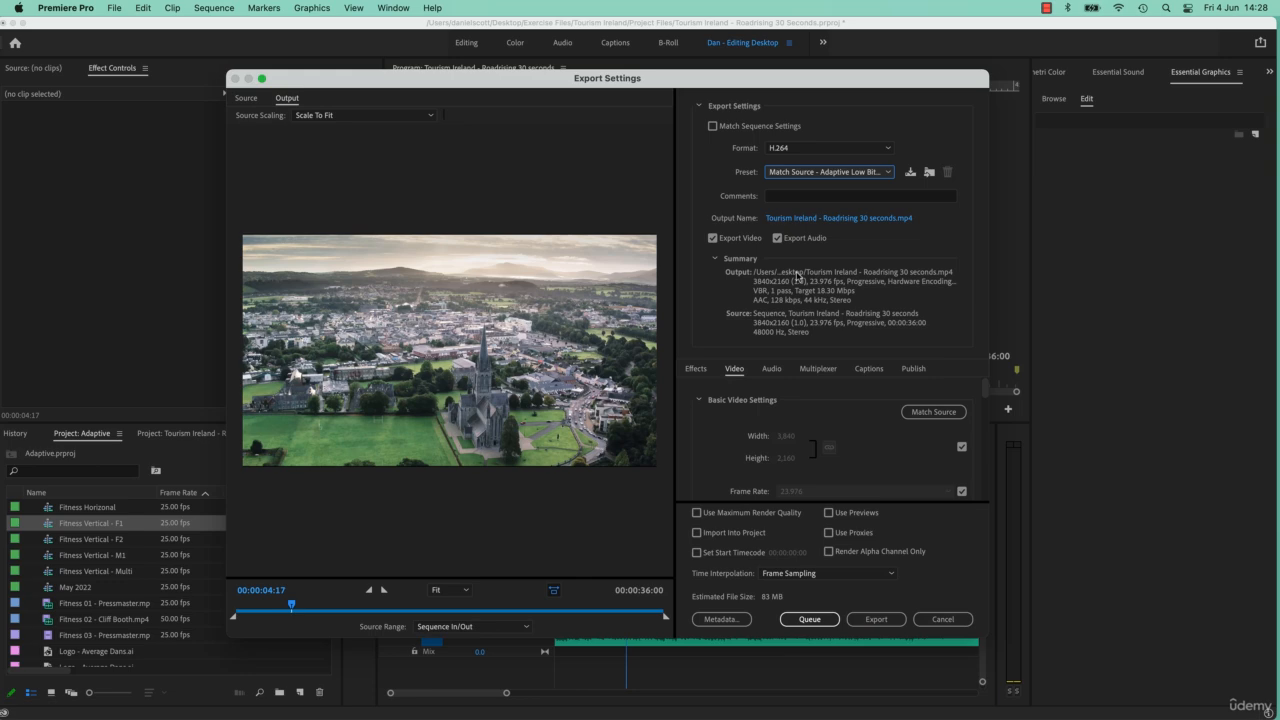
{"action": "left_click", "coordinate": [815, 172]}
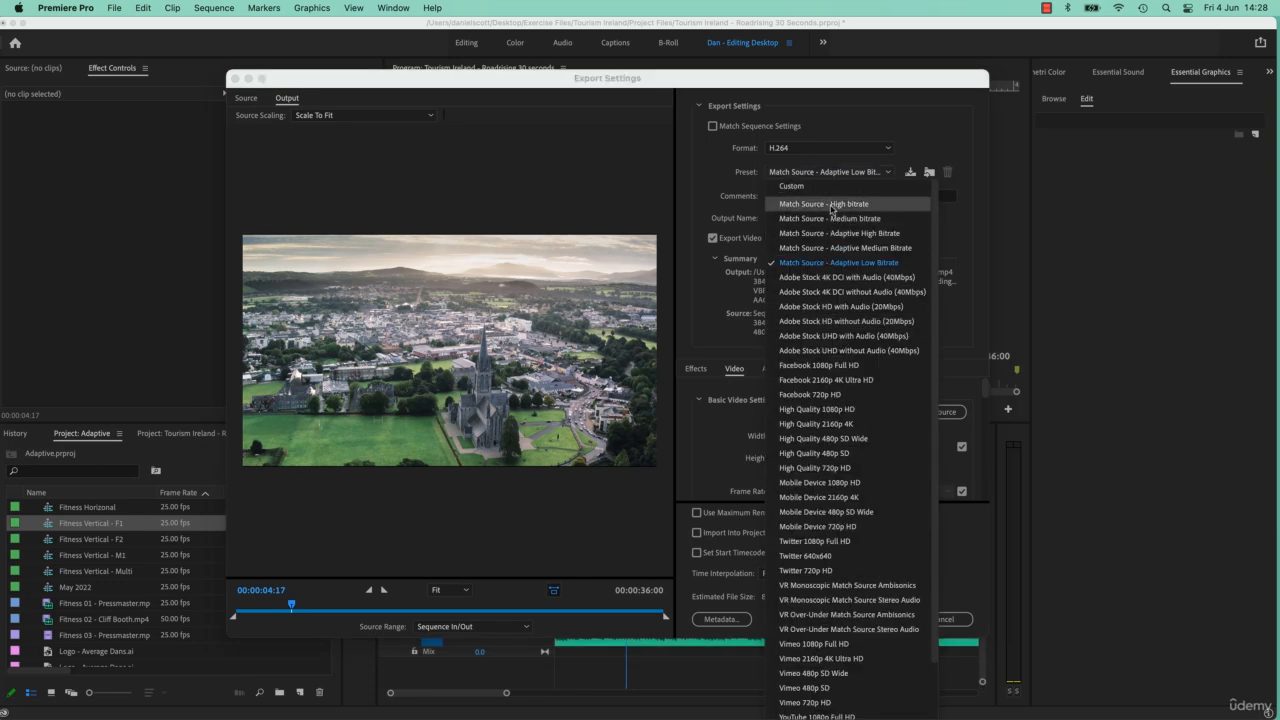
{"action": "left_click", "coordinate": [831, 204]}
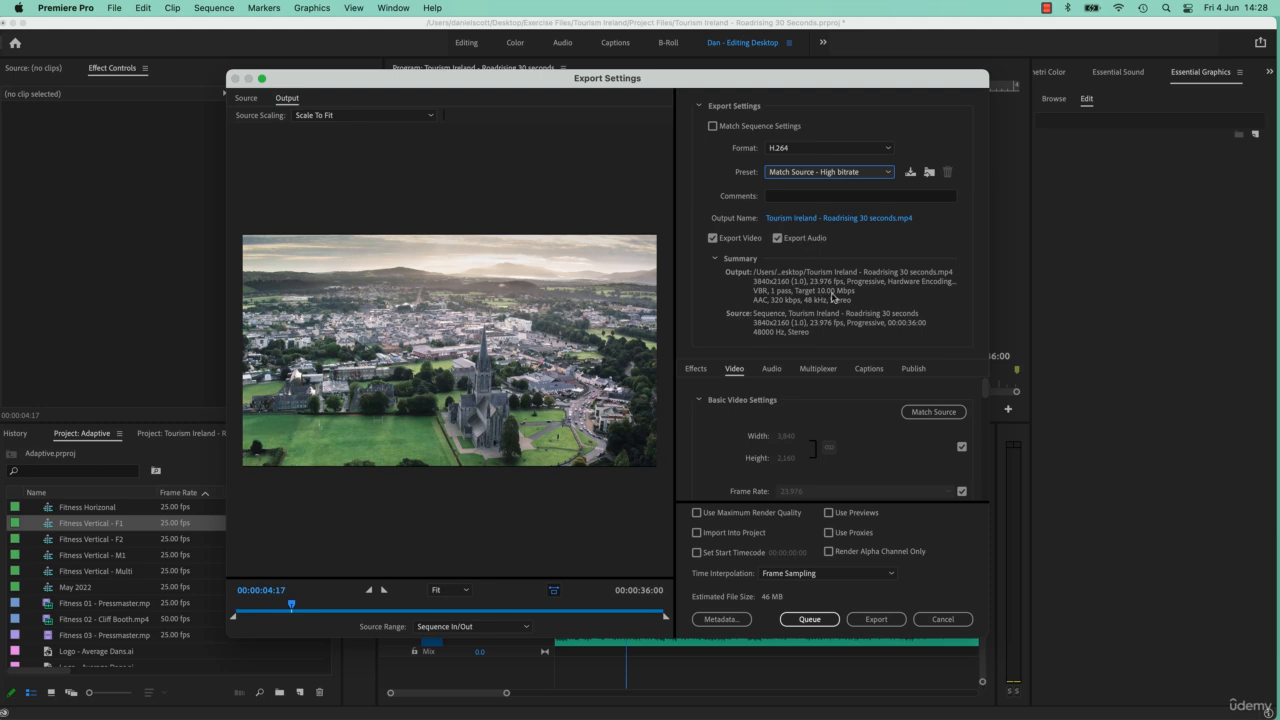
Step: Set the export format to QuickTime and look through its presets and the other available formats
{"action": "left_click", "coordinate": [801, 150]}
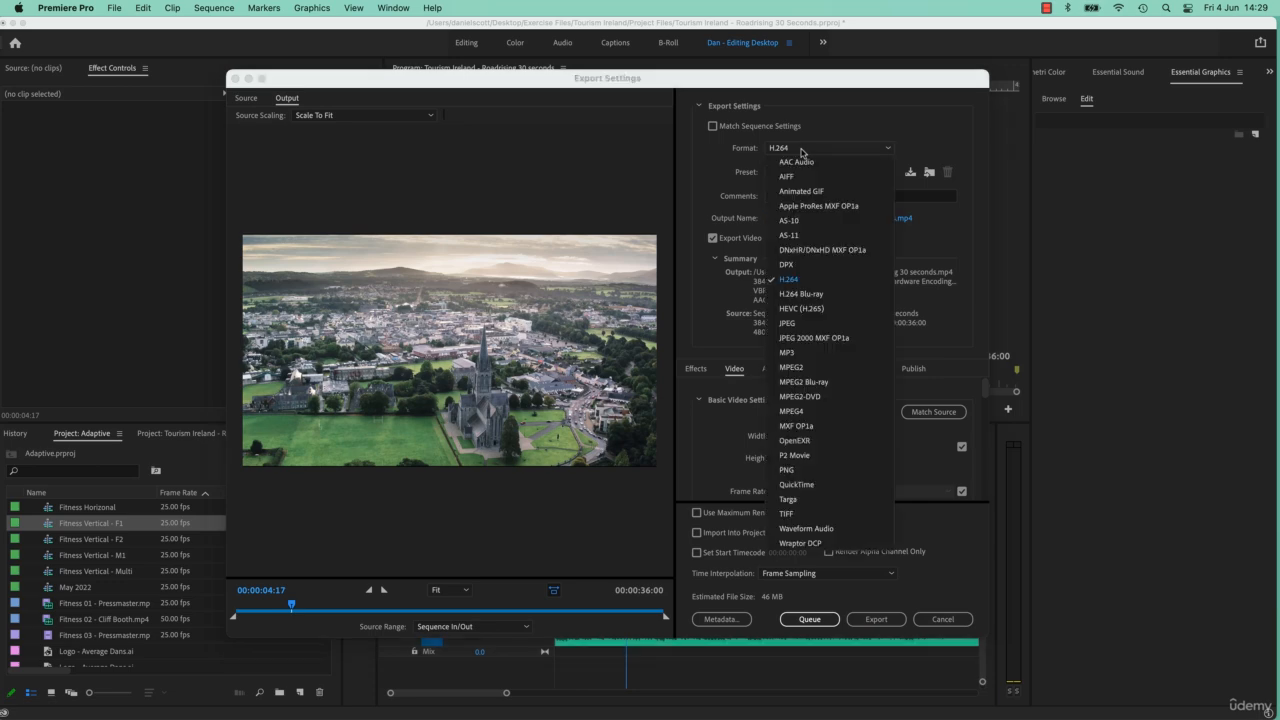
{"action": "left_click", "coordinate": [808, 485]}
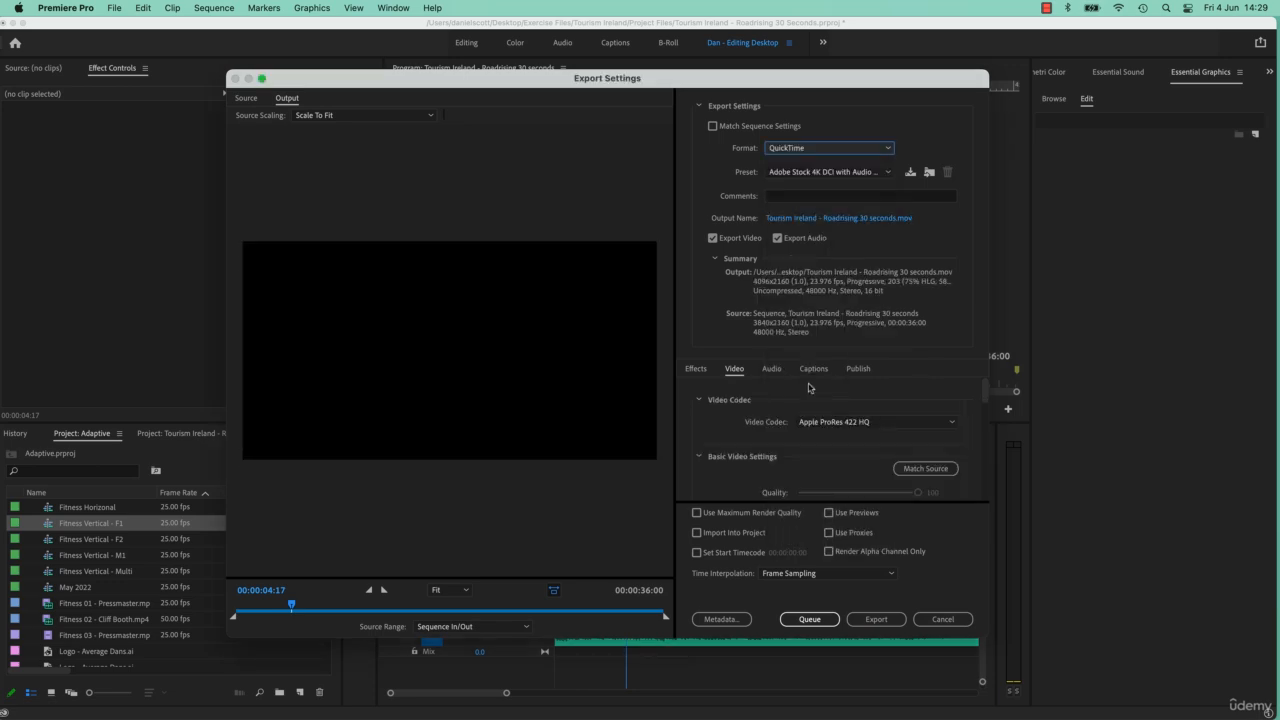
{"action": "left_click", "coordinate": [828, 172]}
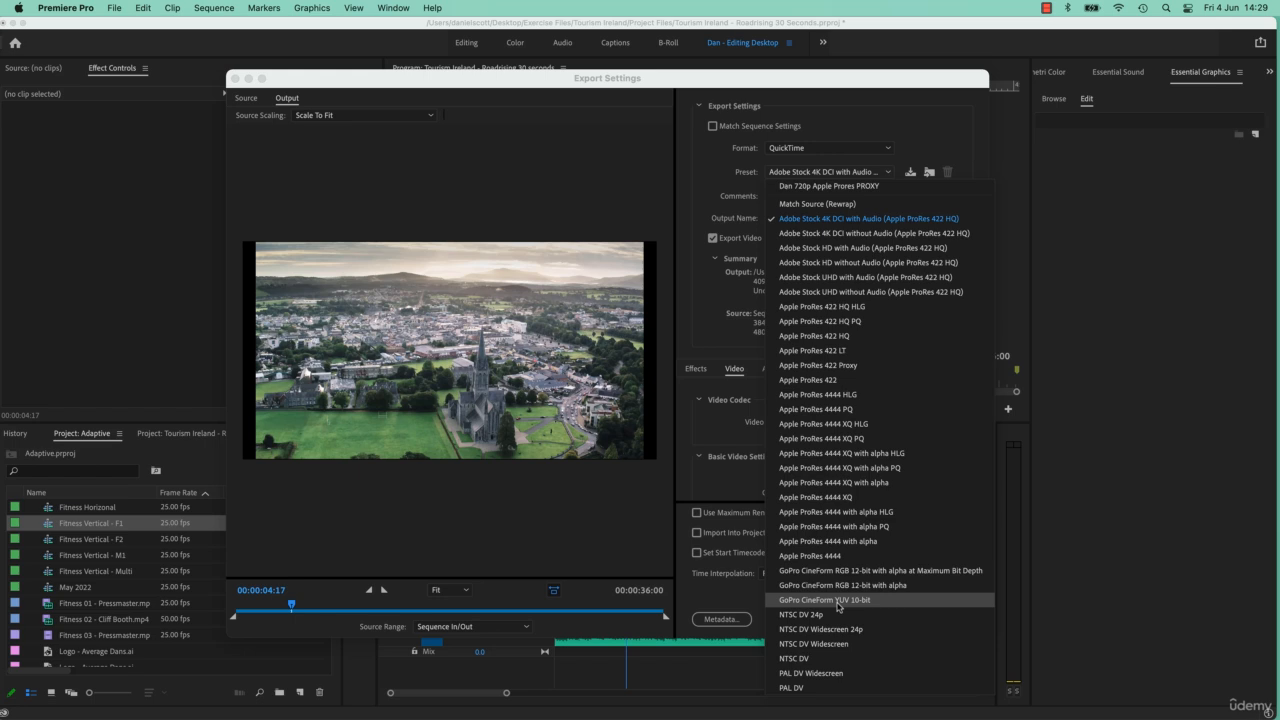
{"action": "left_click", "coordinate": [705, 150]}
{"action": "left_click", "coordinate": [809, 151]}
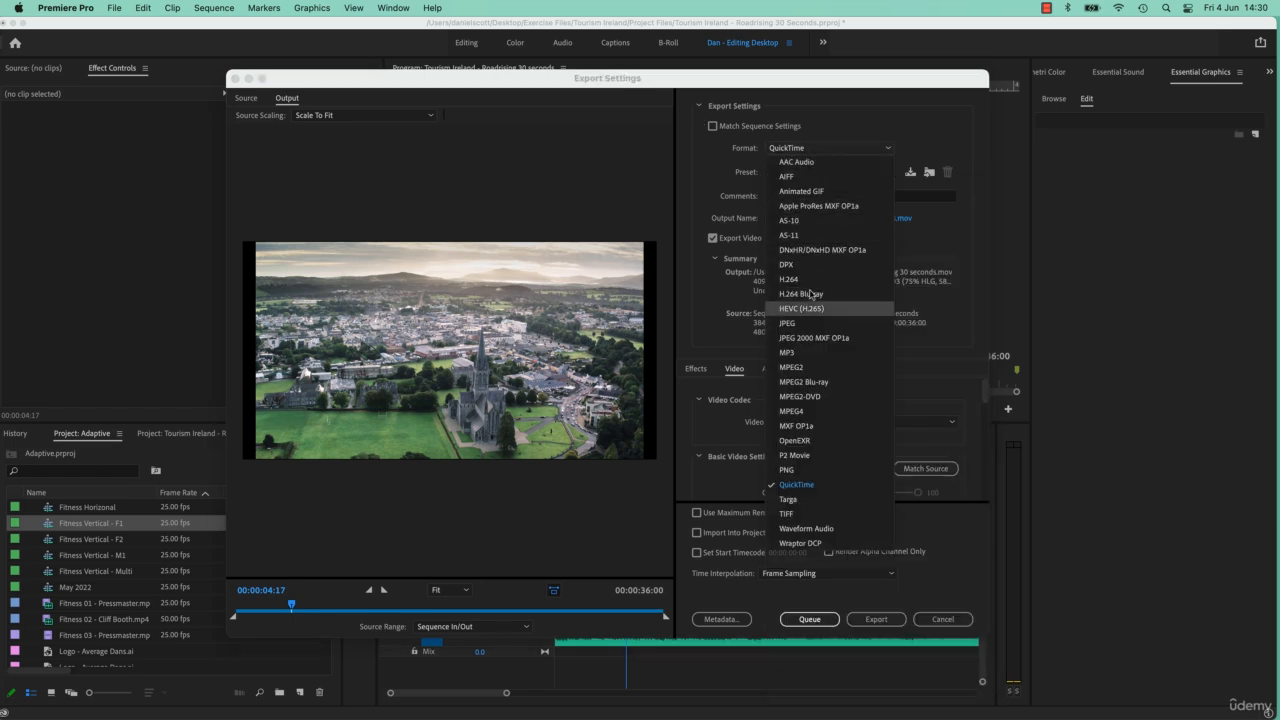
{"action": "left_click", "coordinate": [687, 200]}
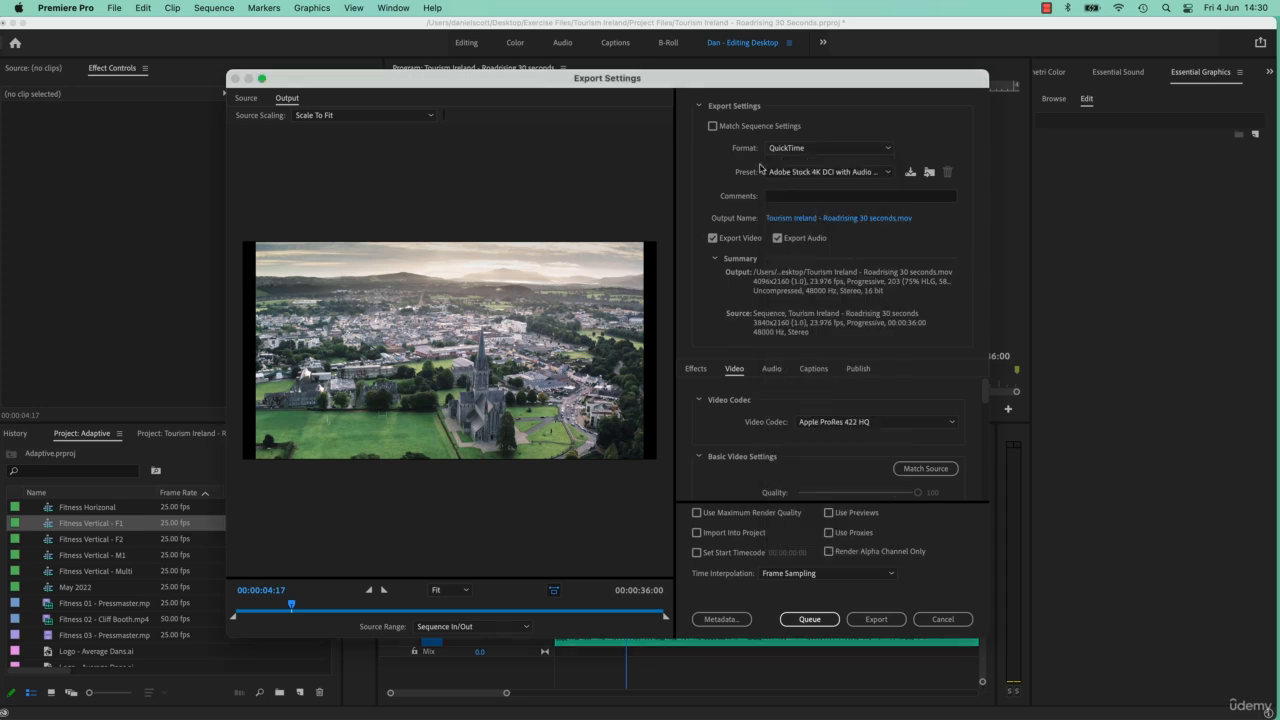
{"action": "left_click", "coordinate": [806, 172]}
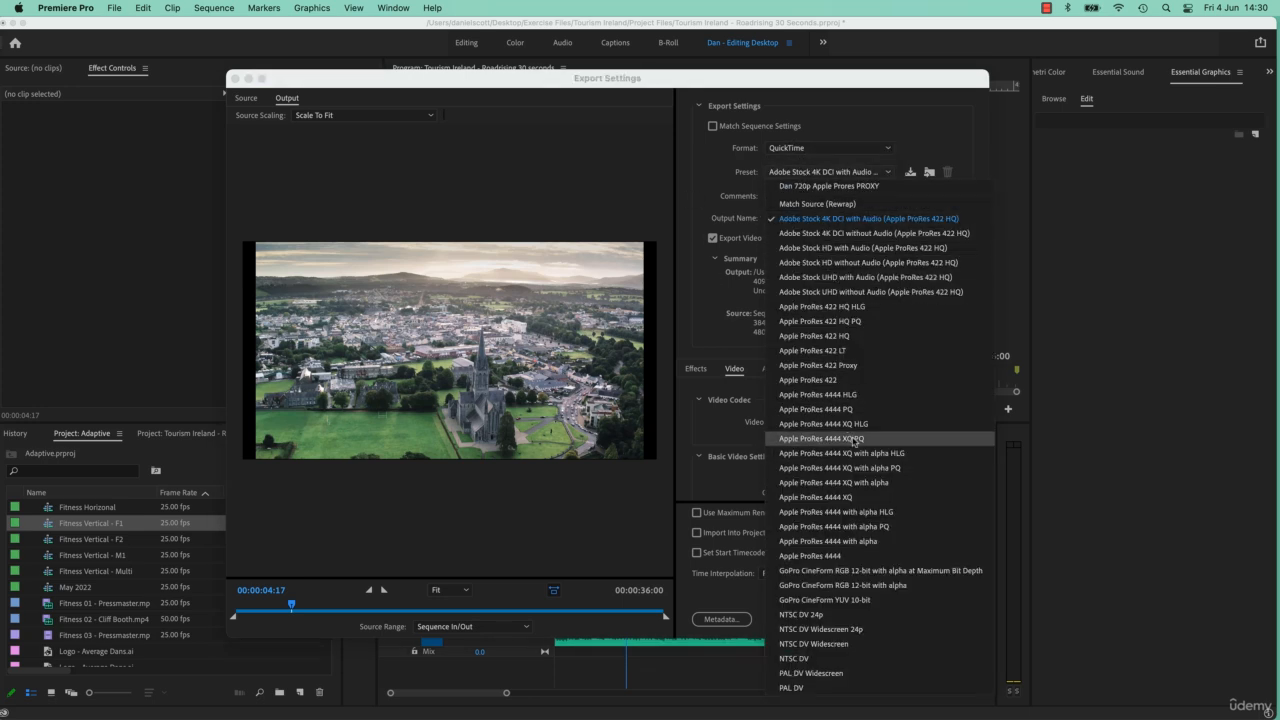
{"action": "left_click", "coordinate": [719, 176]}
Step: Return the export format to H.264 with the Match Source - Adaptive High Bitrate preset, check the target bitrate, and leave without exporting
{"action": "left_click", "coordinate": [801, 150]}
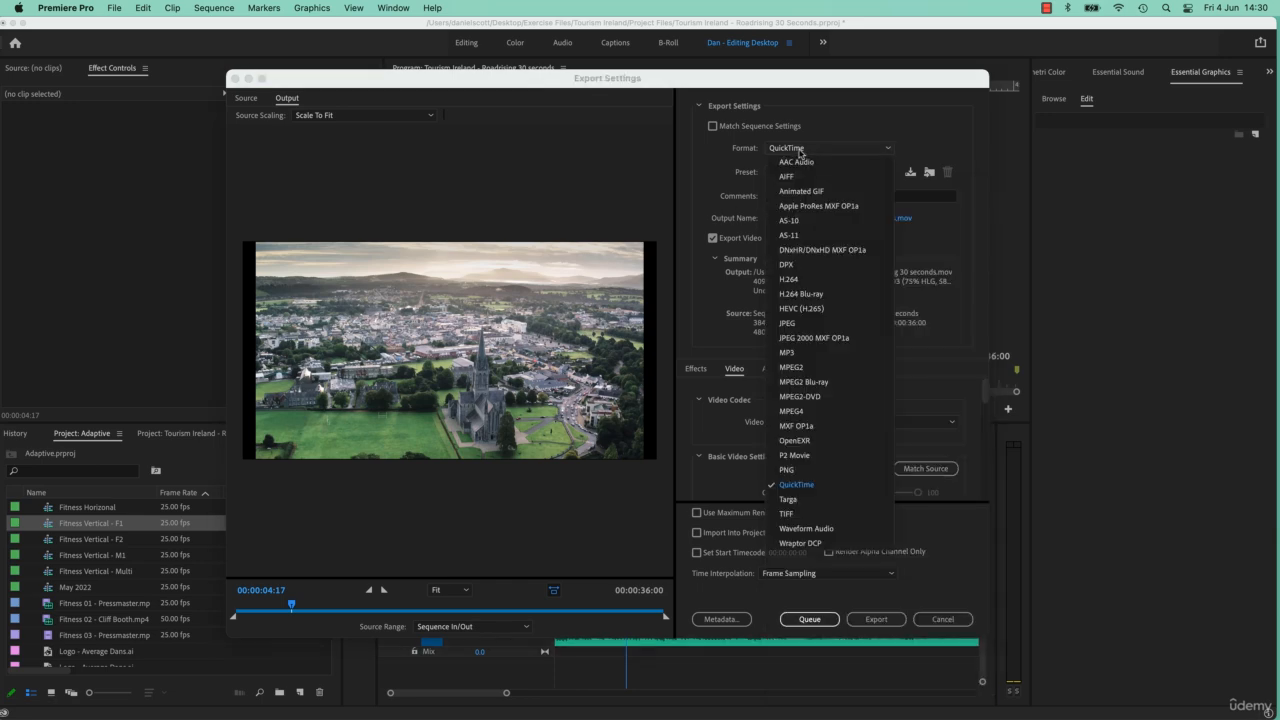
{"action": "left_click", "coordinate": [807, 280]}
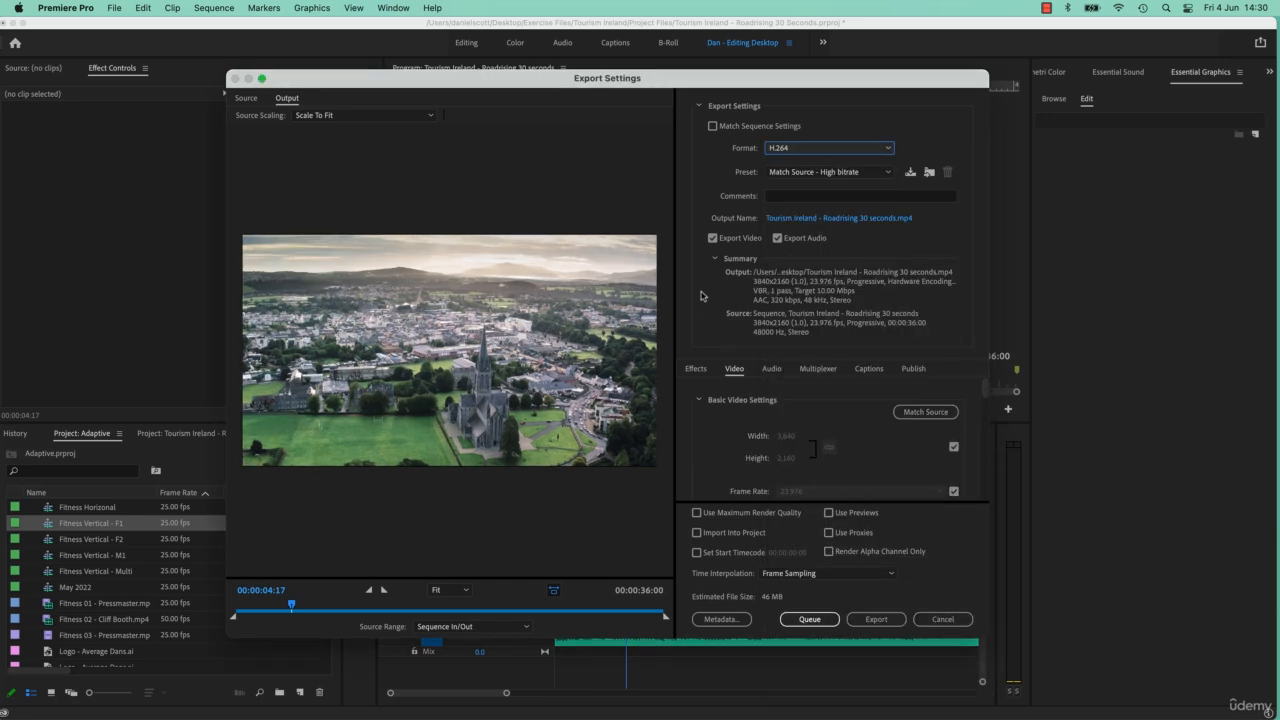
{"action": "left_click", "coordinate": [828, 172]}
{"action": "left_click", "coordinate": [846, 209]}
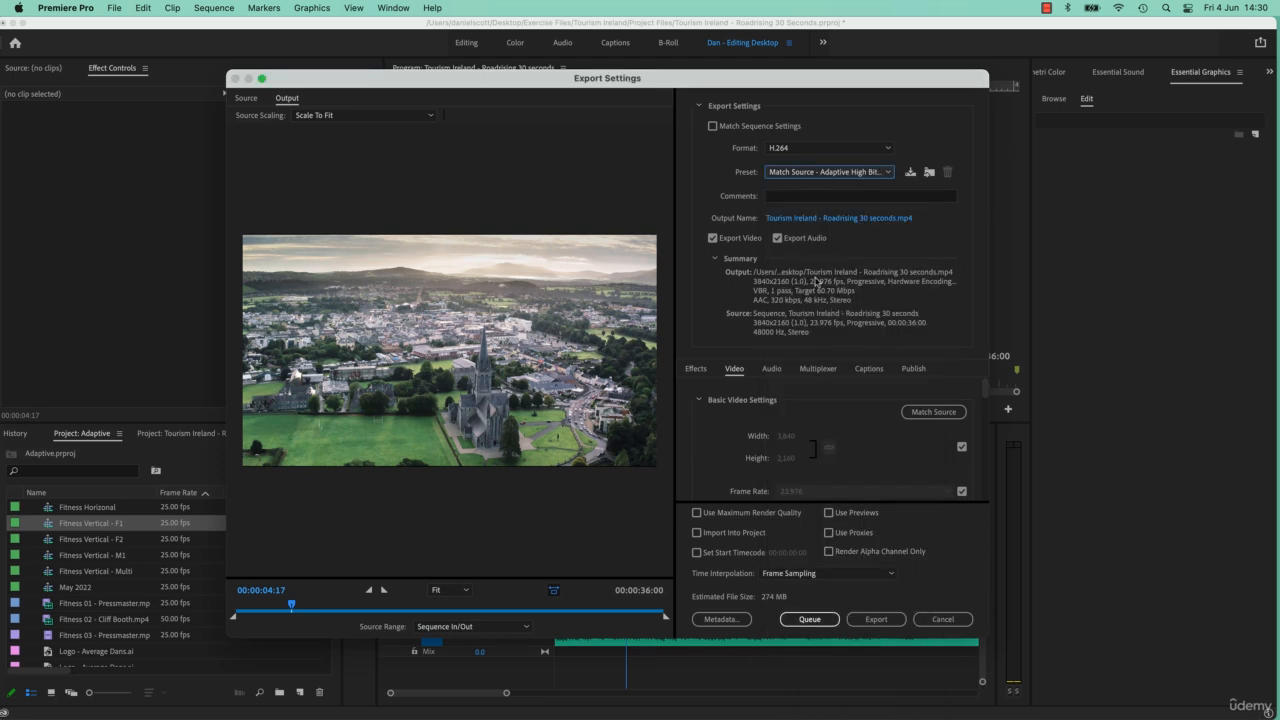
{"action": "left_click", "coordinate": [943, 619]}
Step: Open Quick Export for the Tourism Ireland sequence and review its available presets, keeping Match Source - Adaptive High Bitrate
{"action": "left_click", "coordinate": [1260, 42]}
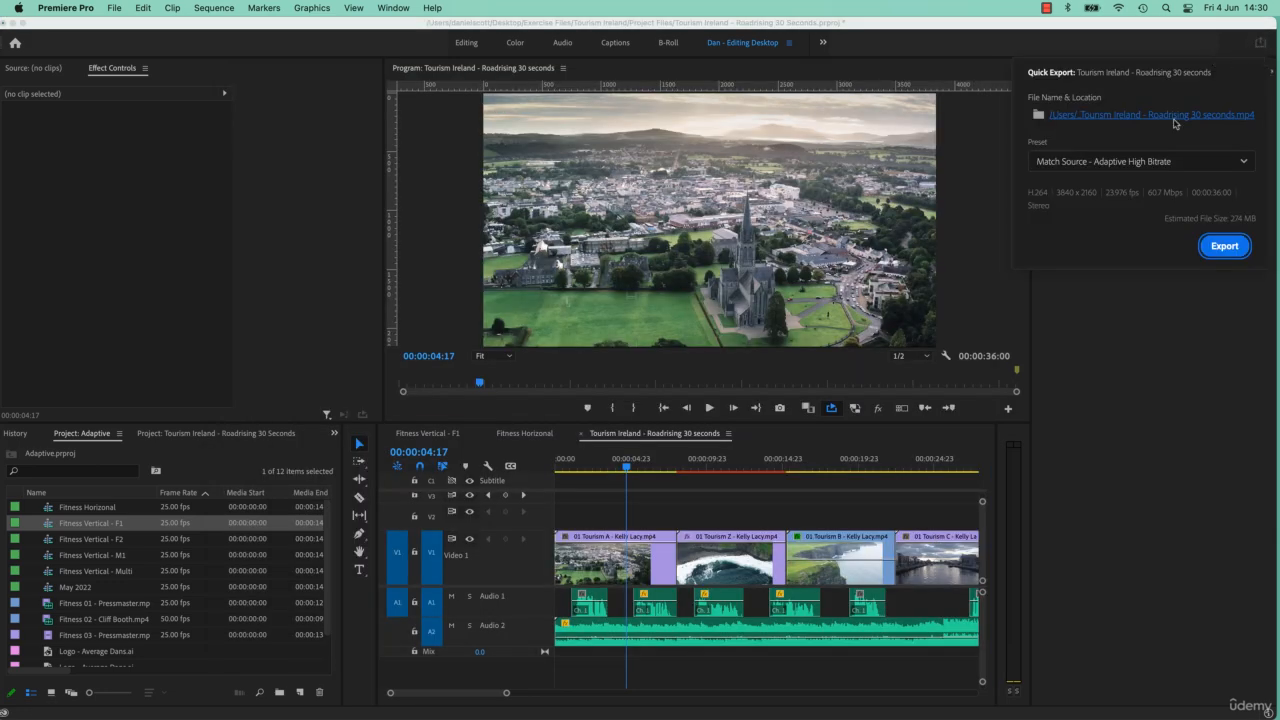
{"action": "left_click", "coordinate": [1162, 163]}
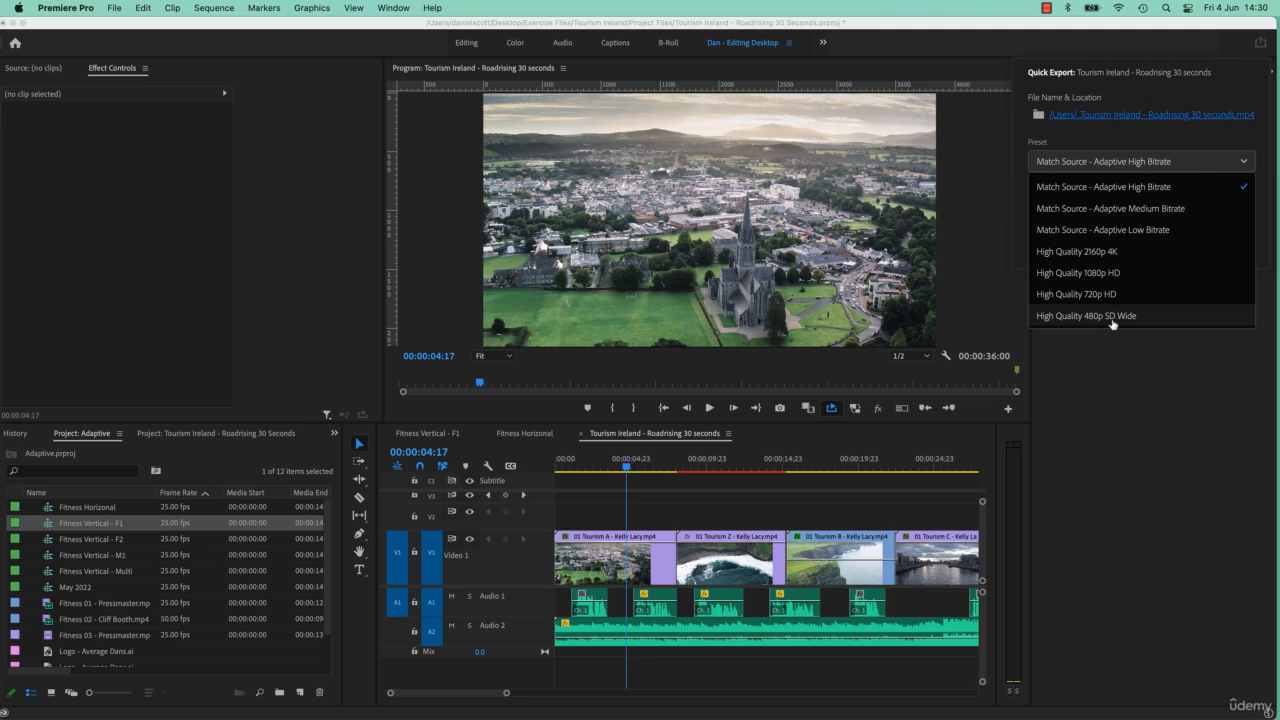
{"action": "left_click", "coordinate": [1129, 422]}
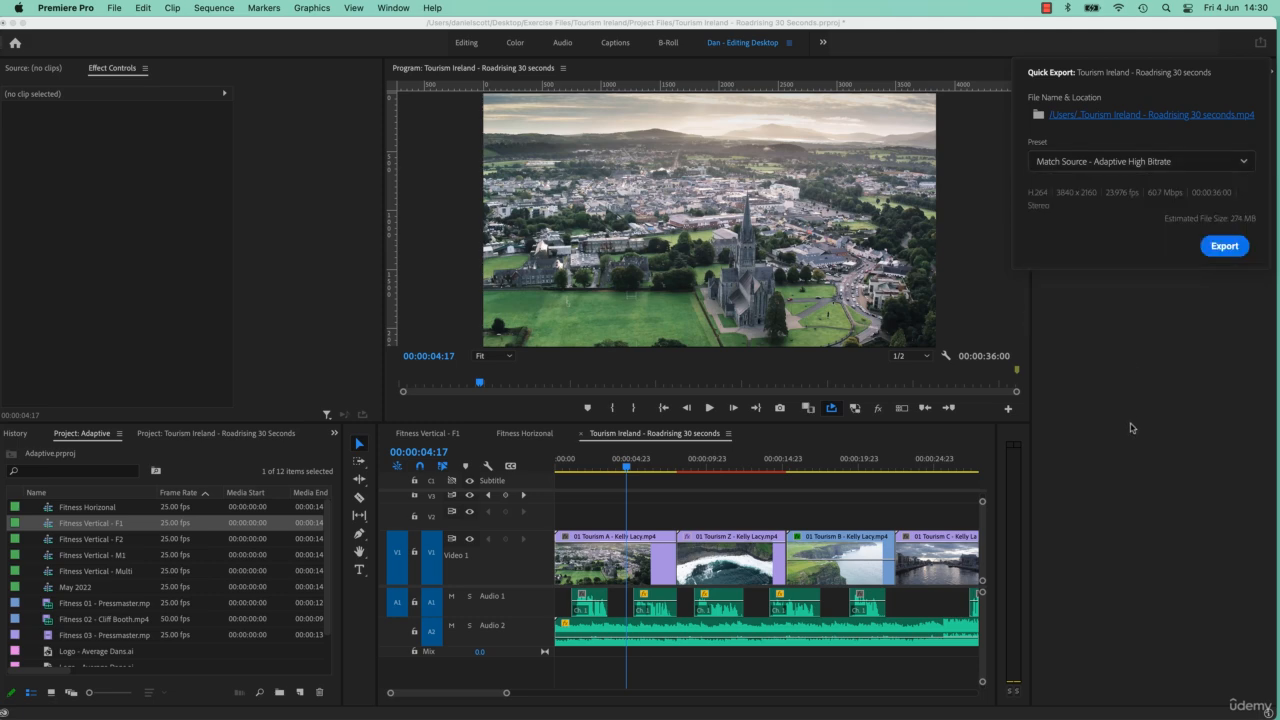